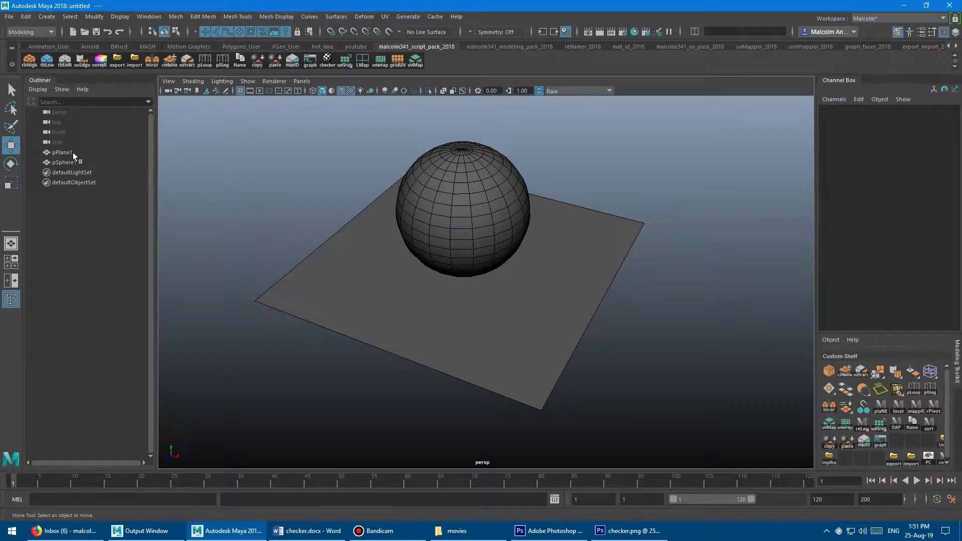
# Step: Select the pSphere1 mesh, open the checkerMap toolbox and place it beside the sphere
pyautogui.click(73, 152)
pyautogui.click(64, 163)
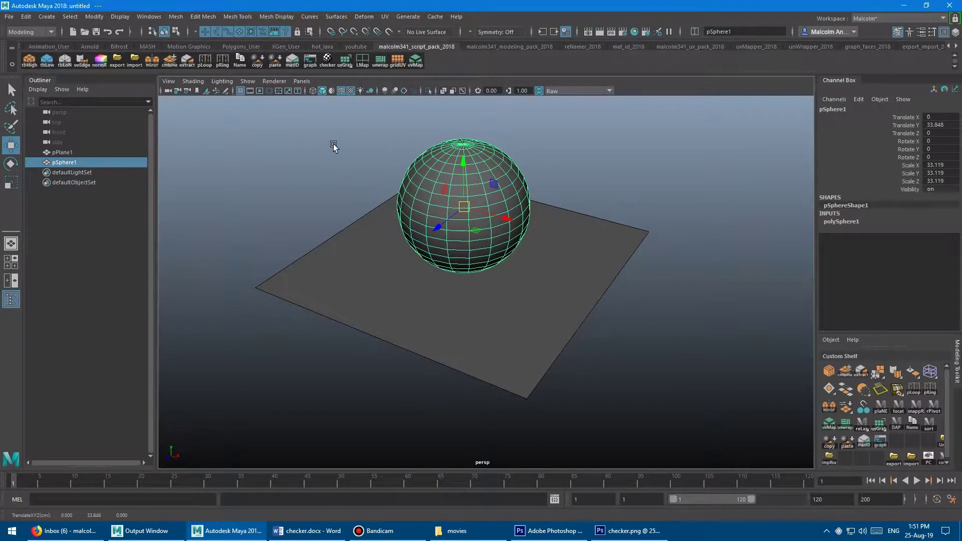
pyautogui.click(328, 63)
pyautogui.moveTo(257, 148)
pyautogui.mouseDown()
pyautogui.moveTo(270, 131)
pyautogui.moveTo(261, 131)
pyautogui.mouseUp()
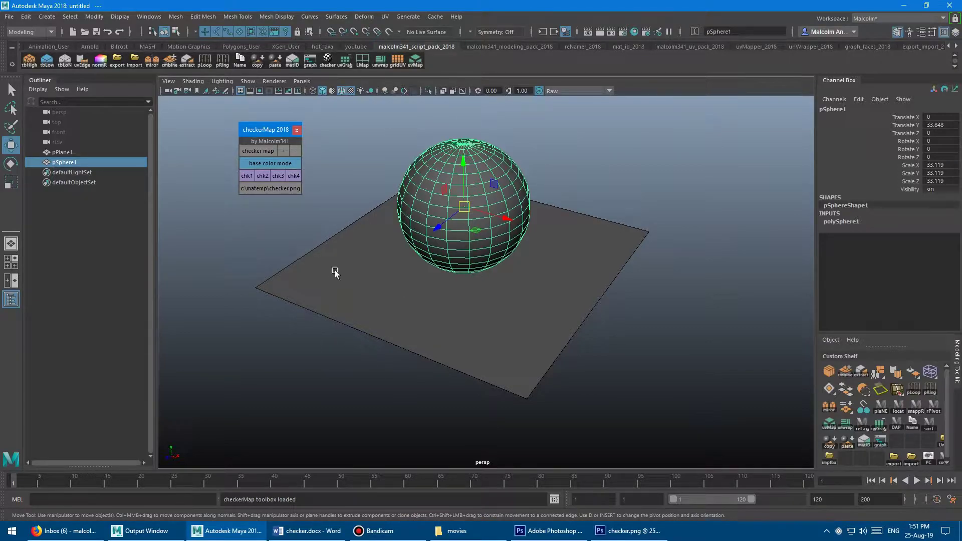
# Step: Try the checker map on the scene materials, and switch it off again
pyautogui.click(260, 150)
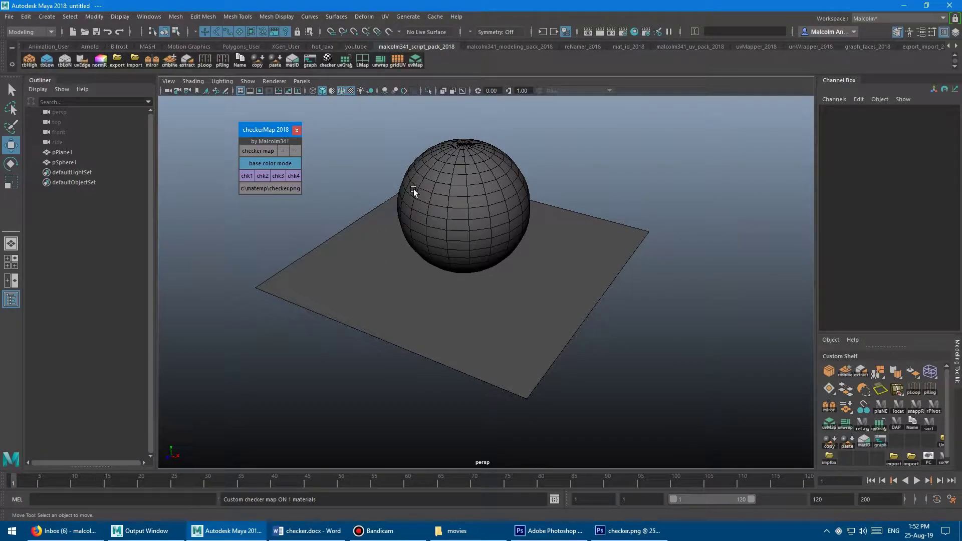
pyautogui.click(266, 151)
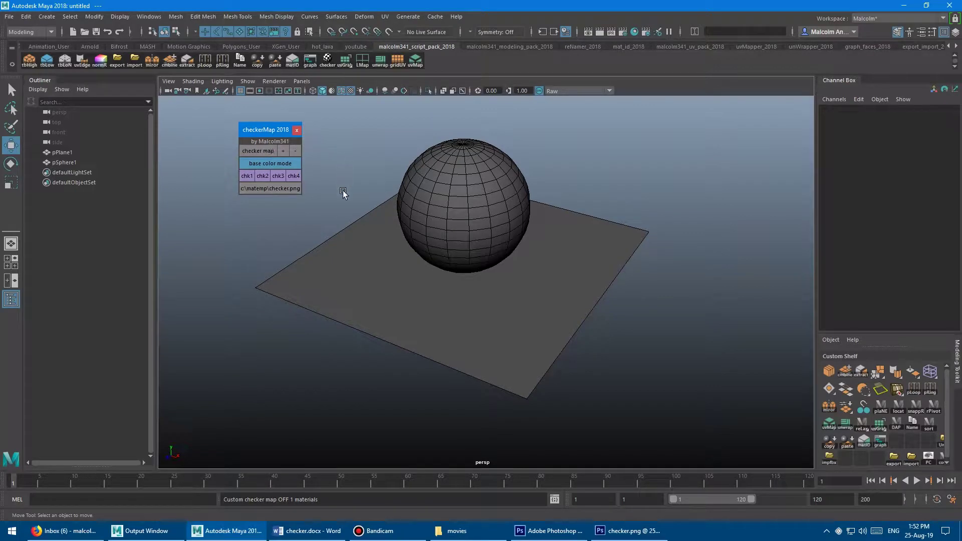
# Step: Open the matemp texture folder from the toolbox, add the custom checker.png to it, and close the folder
pyautogui.click(267, 189)
pyautogui.moveTo(335, 144); pyautogui.dragTo(336, 142)
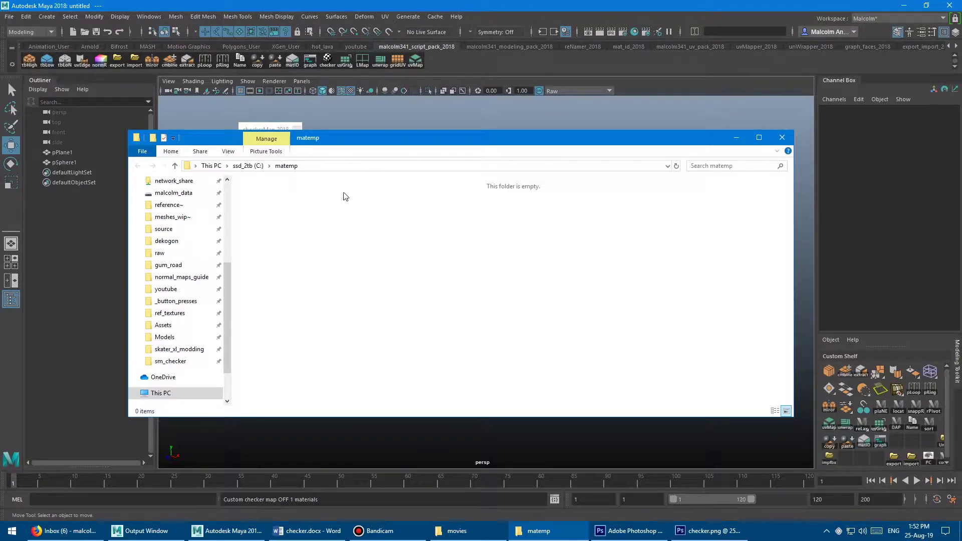
pyautogui.click(345, 120)
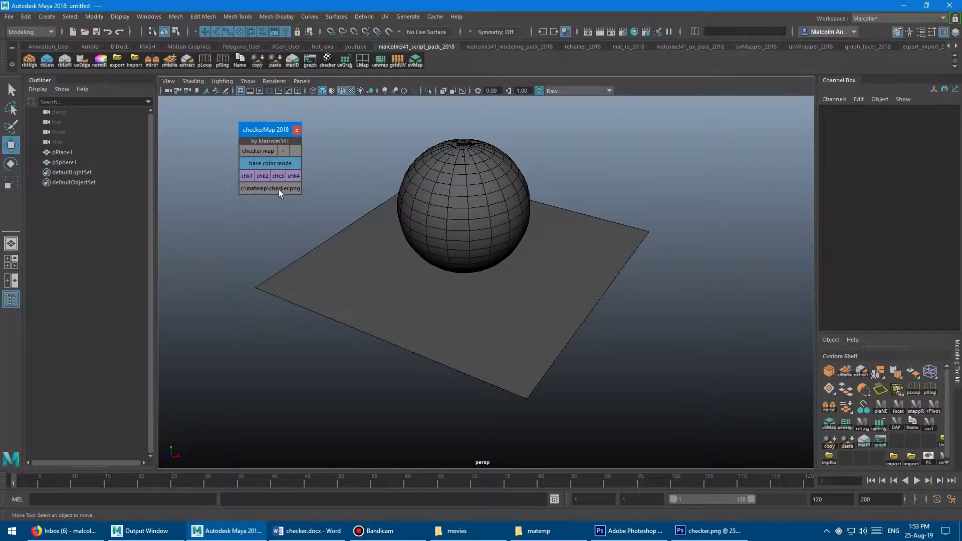
pyautogui.click(252, 201)
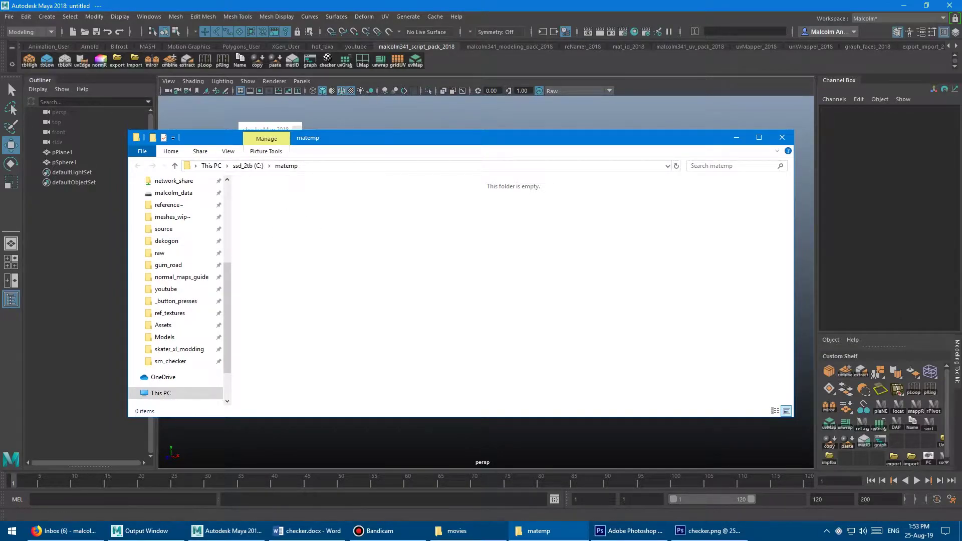
pyautogui.moveTo(356, 306); pyautogui.dragTo(364, 296)
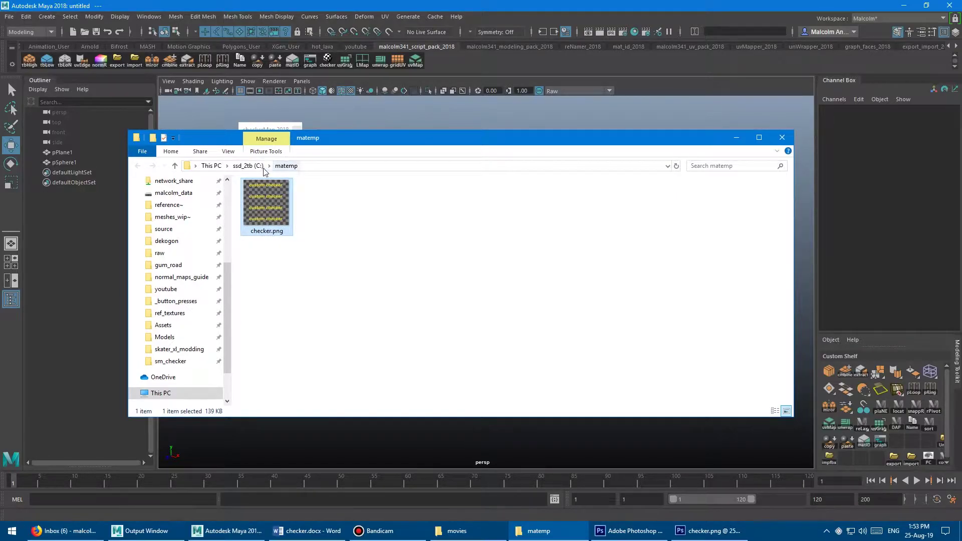
pyautogui.click(778, 139)
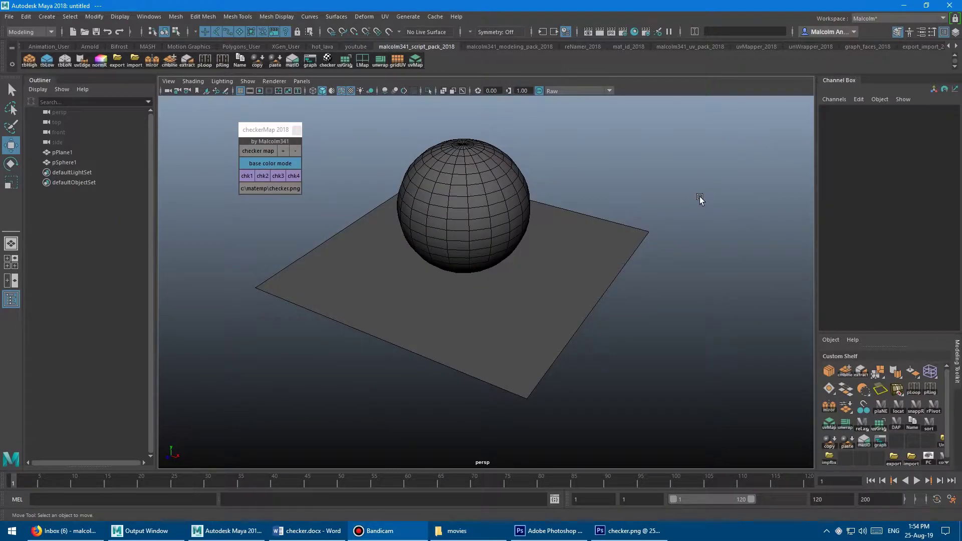
pyautogui.click(268, 189)
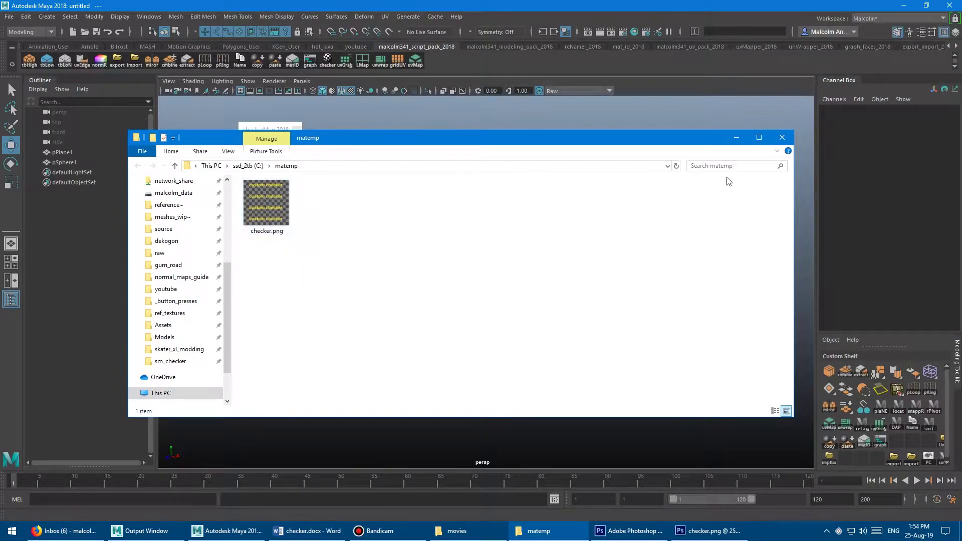
pyautogui.click(782, 137)
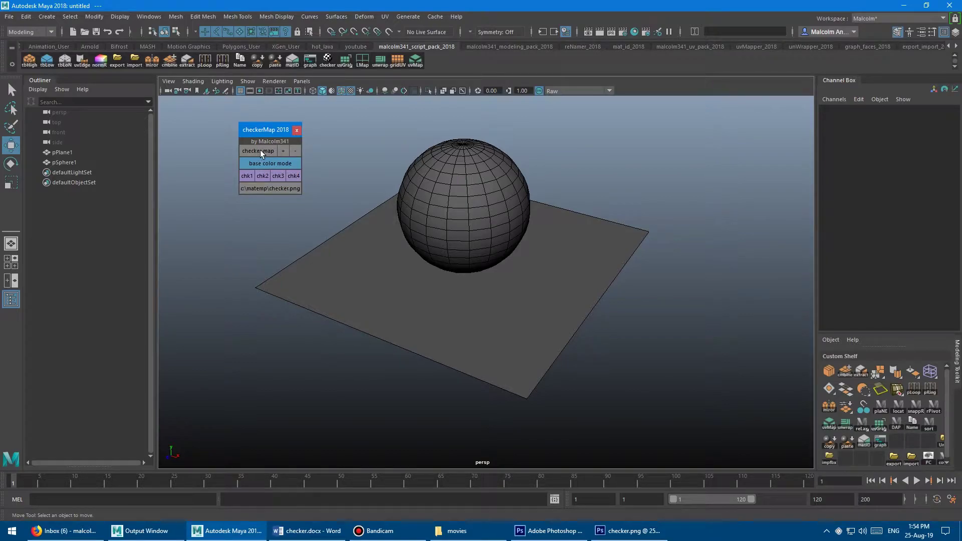
# Step: Turn on the custom checker map for the sphere and plane
pyautogui.click(260, 149)
pyautogui.keyDown('alt'); pyautogui.moveTo(413, 194); pyautogui.dragTo(486, 271); pyautogui.keyUp('alt')
pyautogui.scroll(4, 511, 281)
pyautogui.keyDown('alt'); pyautogui.moveTo(413, 188); pyautogui.dragTo(440, 227); pyautogui.keyUp('alt')
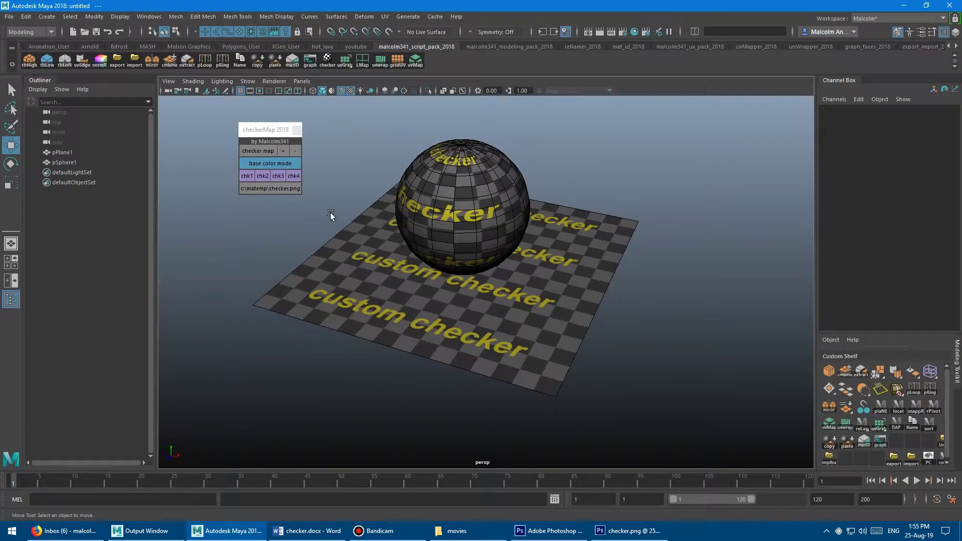
# Step: Toggle the custom checker map off and on twice to compare it with the plain materials
pyautogui.click(260, 151)
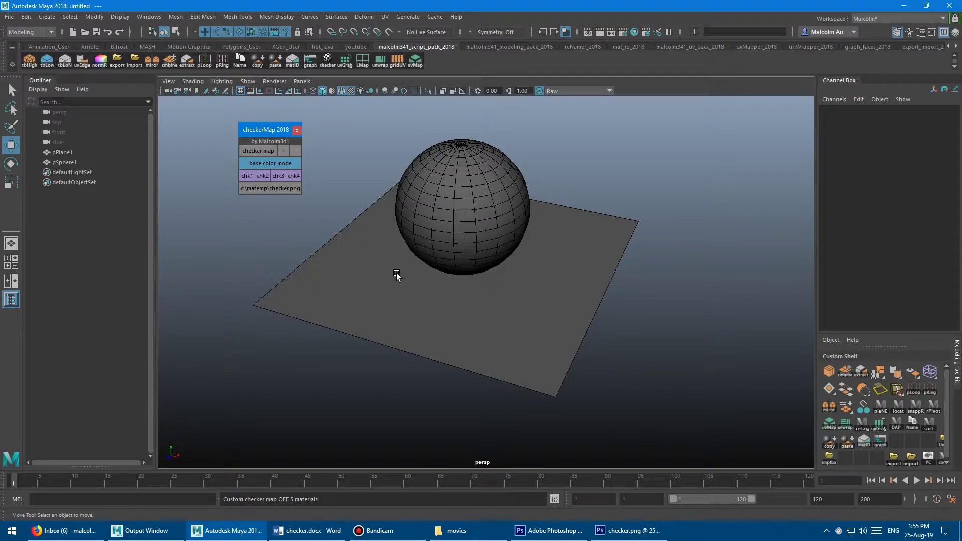
pyautogui.click(259, 152)
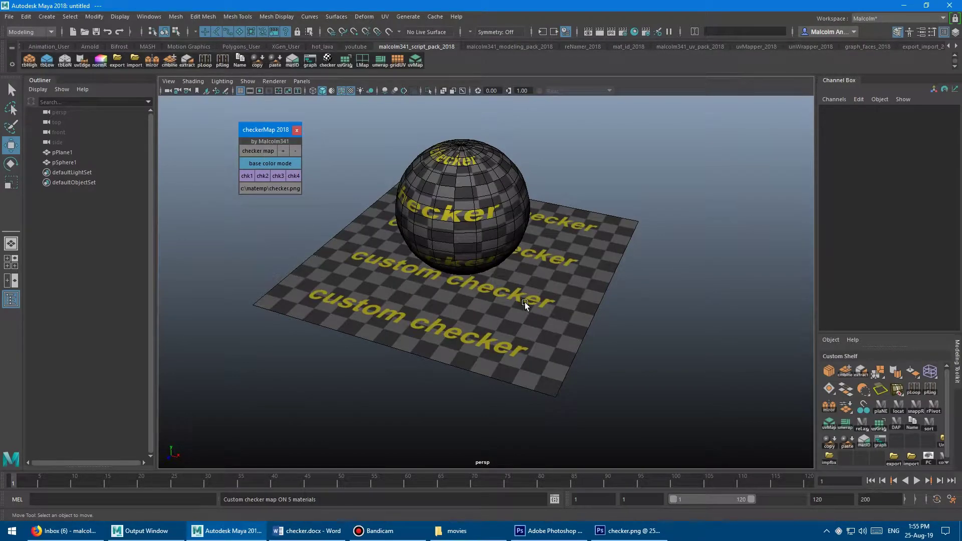
pyautogui.click(255, 151)
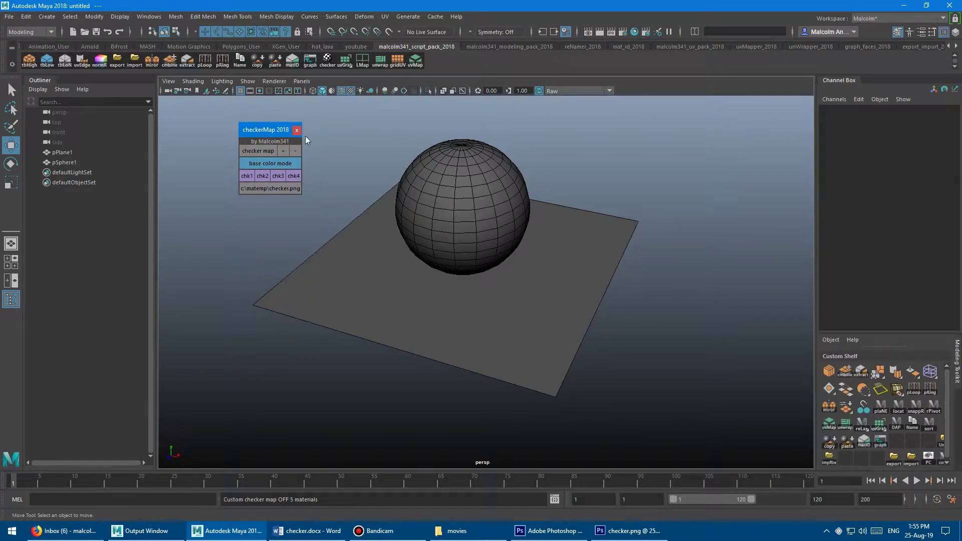
pyautogui.click(258, 151)
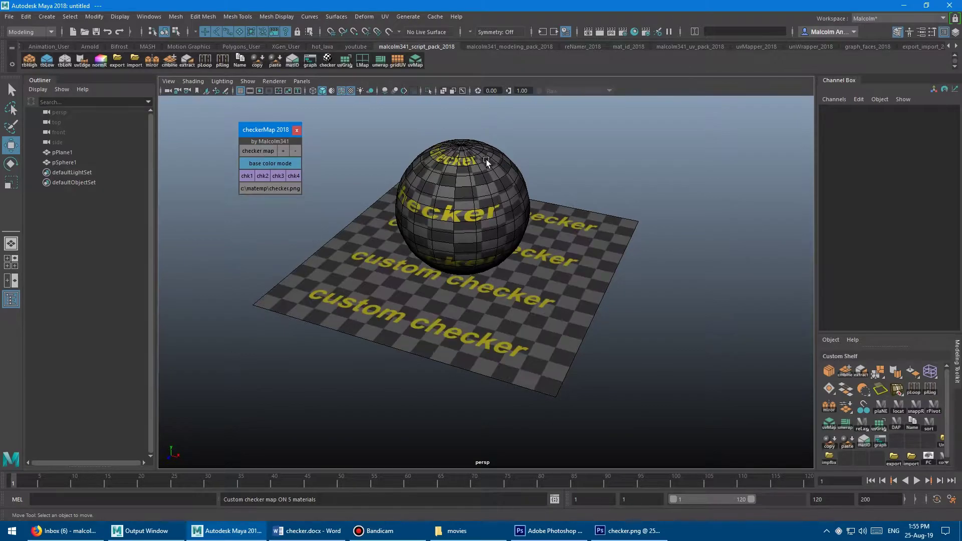
# Step: Increase the checker map's tiling to 3
pyautogui.moveTo(470, 231)
pyautogui.keyDown('alt'); pyautogui.mouseDown()
pyautogui.moveTo(504, 220)
pyautogui.moveTo(459, 229)
pyautogui.moveTo(486, 228)
pyautogui.moveTo(471, 223)
pyautogui.mouseUp(); pyautogui.keyUp('alt')
pyautogui.click(283, 151)
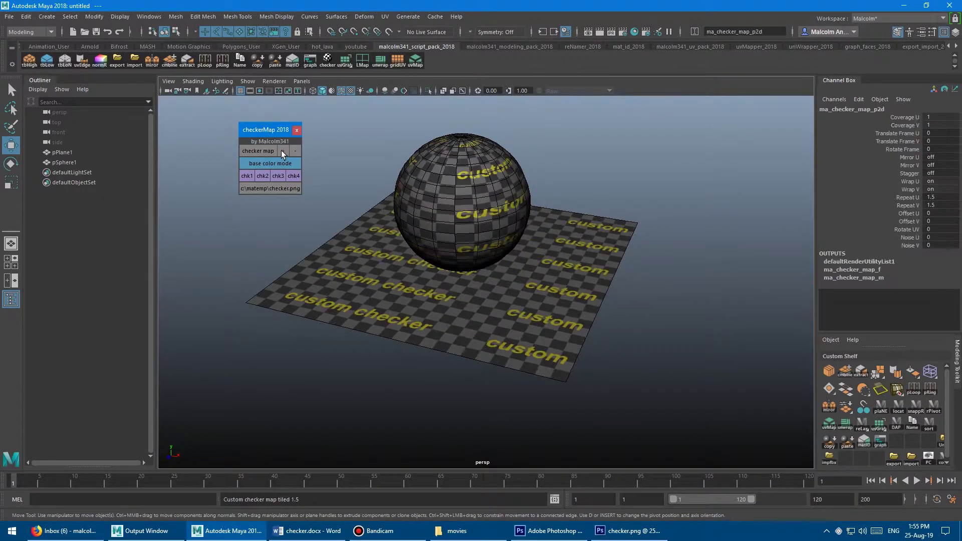
pyautogui.click(282, 151)
pyautogui.moveTo(468, 243)
pyautogui.keyDown('alt'); pyautogui.mouseDown()
pyautogui.moveTo(470, 272)
pyautogui.moveTo(452, 239)
pyautogui.mouseUp(); pyautogui.keyUp('alt')
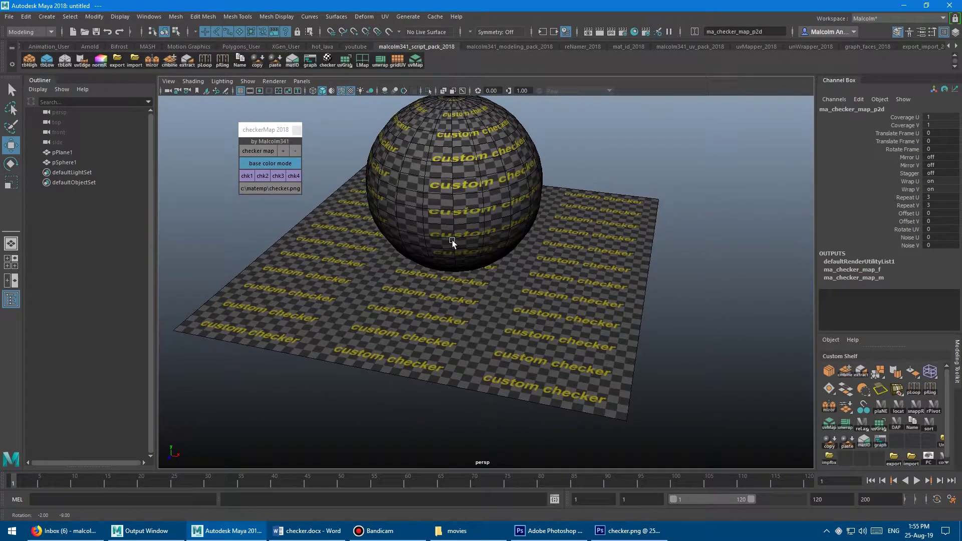
# Step: Decrease the checker map's tiling to 0
pyautogui.click(297, 151)
pyautogui.click(296, 152)
pyautogui.click(296, 152)
pyautogui.click(296, 152)
pyautogui.click(296, 151)
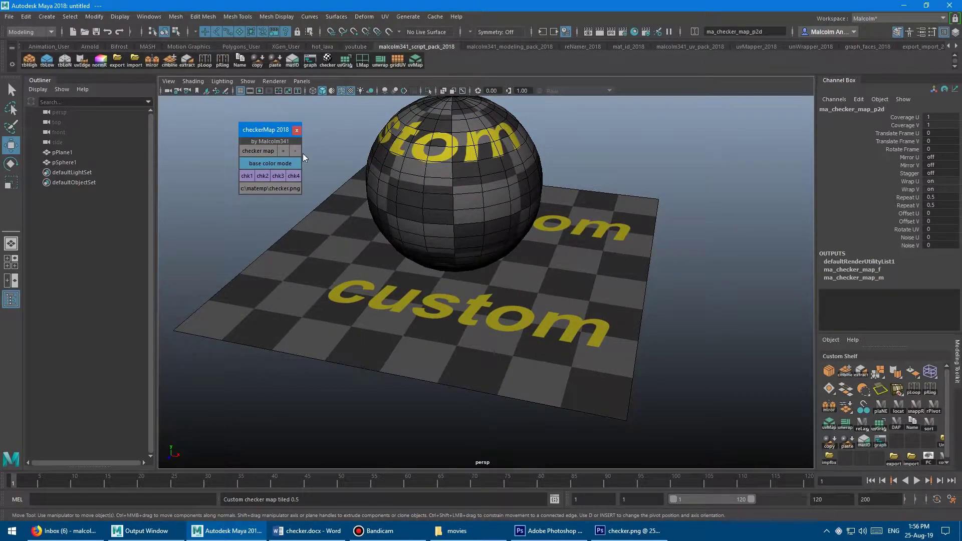
pyautogui.click(296, 151)
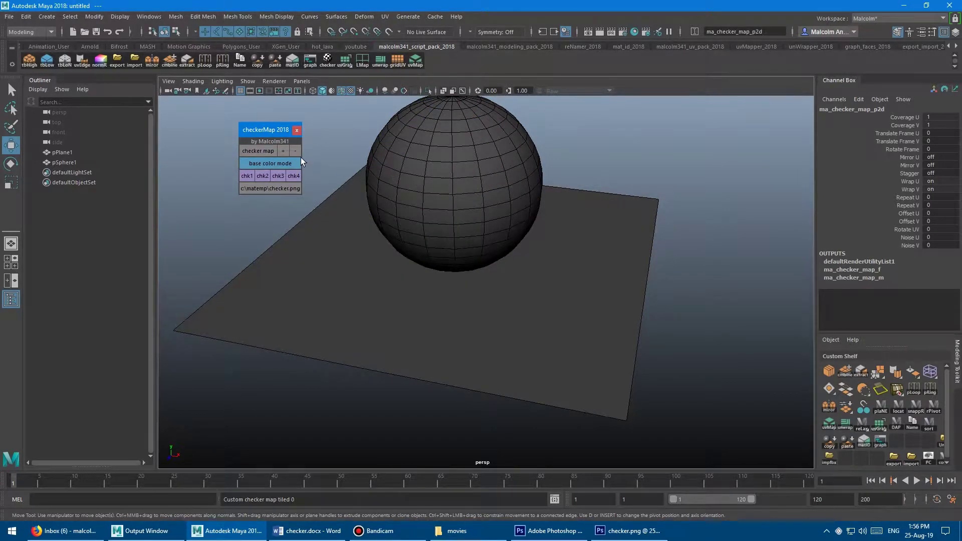
# Step: Decrease the checker map's tiling further to -3
pyautogui.click(296, 151)
pyautogui.click(296, 151)
pyautogui.click(296, 151)
pyautogui.click(296, 151)
pyautogui.click(296, 151)
pyautogui.click(296, 152)
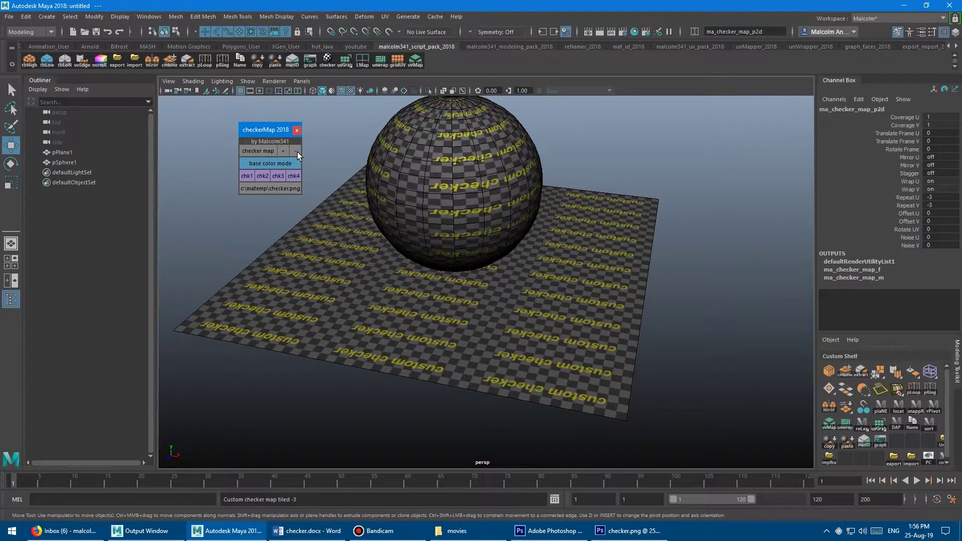
# Step: Bring the checker map's tiling back up to 1
pyautogui.click(285, 151)
pyautogui.click(285, 151)
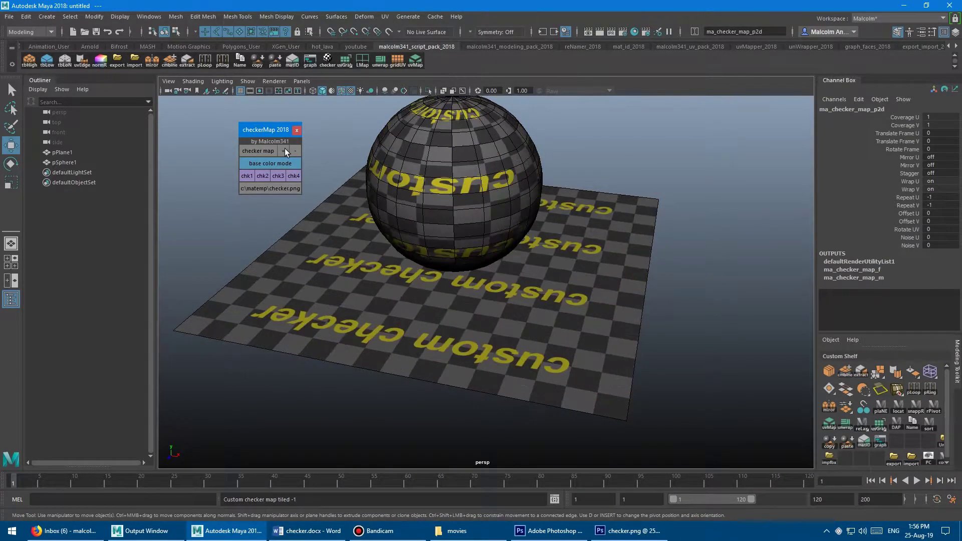
pyautogui.click(284, 151)
pyautogui.click(284, 150)
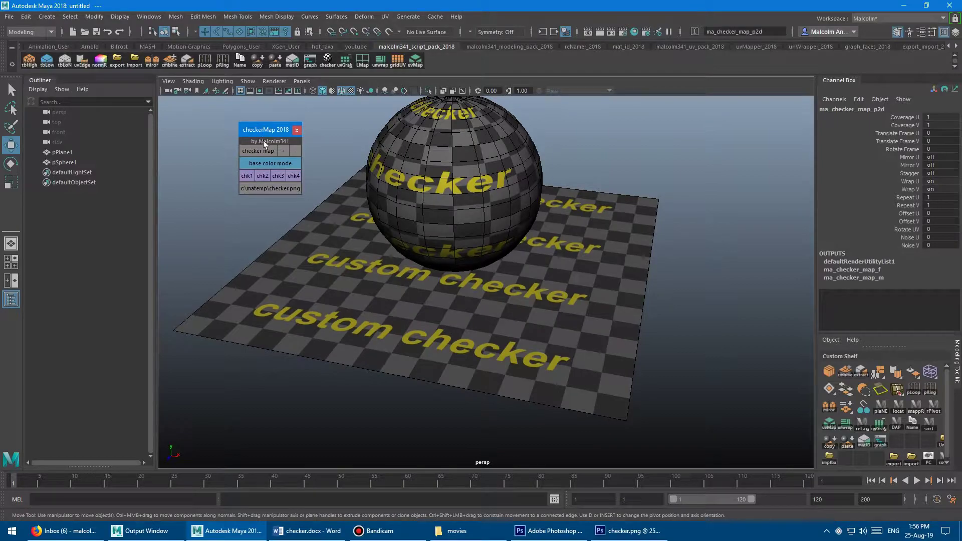
# Step: Increase the checker map's tiling to 10 while viewing the sphere's surface up close
pyautogui.keyDown('alt'); pyautogui.moveTo(394, 166); pyautogui.dragTo(428, 211); pyautogui.keyUp('alt')
pyautogui.keyDown('alt'); pyautogui.moveTo(428, 211); pyautogui.dragTo(501, 257, button='right'); pyautogui.keyUp('alt')
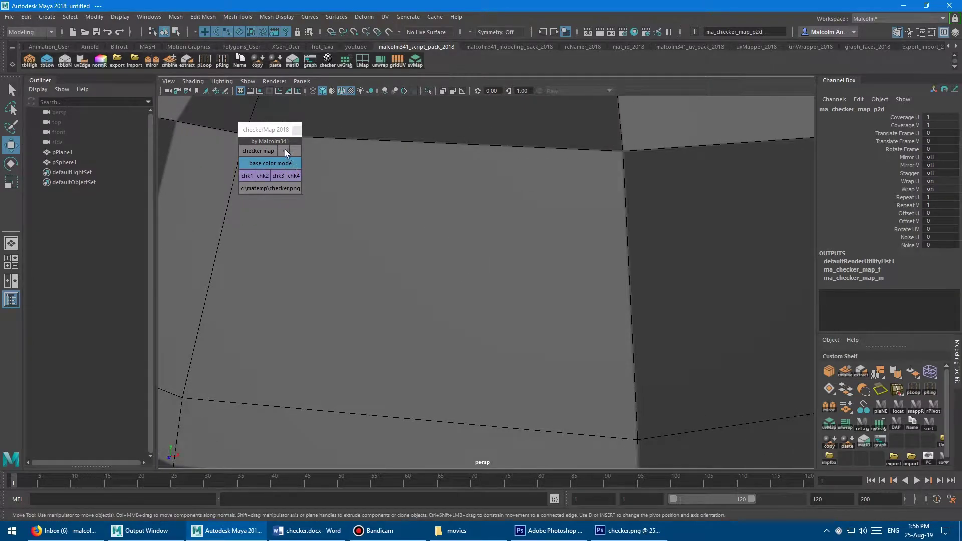
pyautogui.click(284, 149)
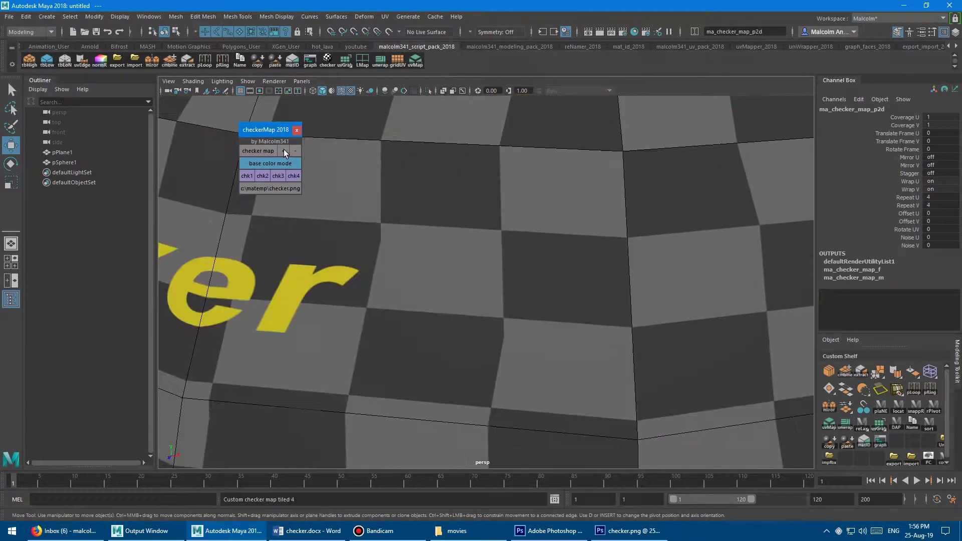
pyautogui.click(284, 149)
pyautogui.click(283, 149)
pyautogui.click(284, 149)
pyautogui.click(283, 150)
pyautogui.click(283, 149)
pyautogui.scroll(-6, 414, 246)
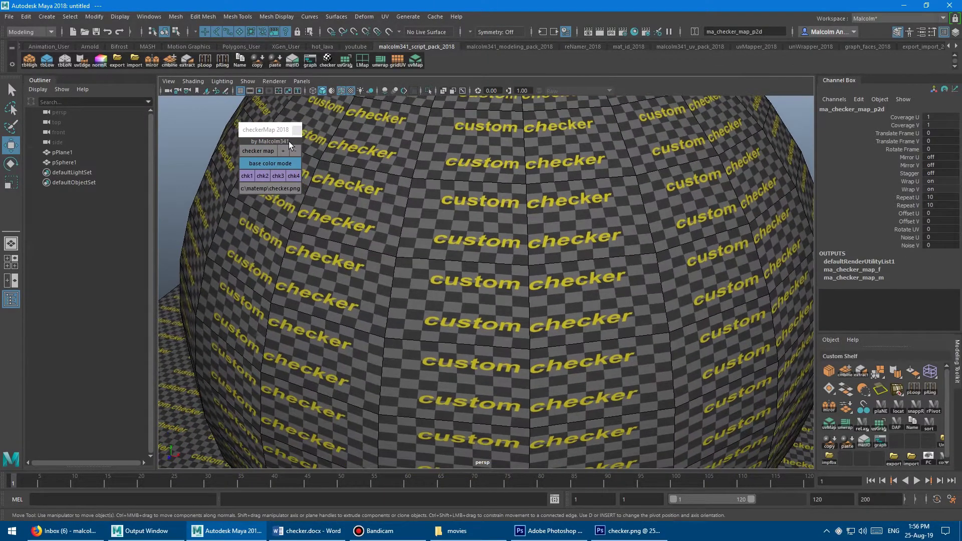
# Step: Decrease the checker map's tiling in repeated steps to 3.5
pyautogui.click(294, 150)
pyautogui.click(295, 150)
pyautogui.click(294, 150)
pyautogui.click(294, 150)
pyautogui.click(295, 151)
pyautogui.click(295, 151)
pyautogui.click(295, 150)
pyautogui.click(294, 150)
pyautogui.click(294, 150)
pyautogui.click(294, 150)
pyautogui.click(294, 151)
pyautogui.click(294, 151)
pyautogui.click(295, 150)
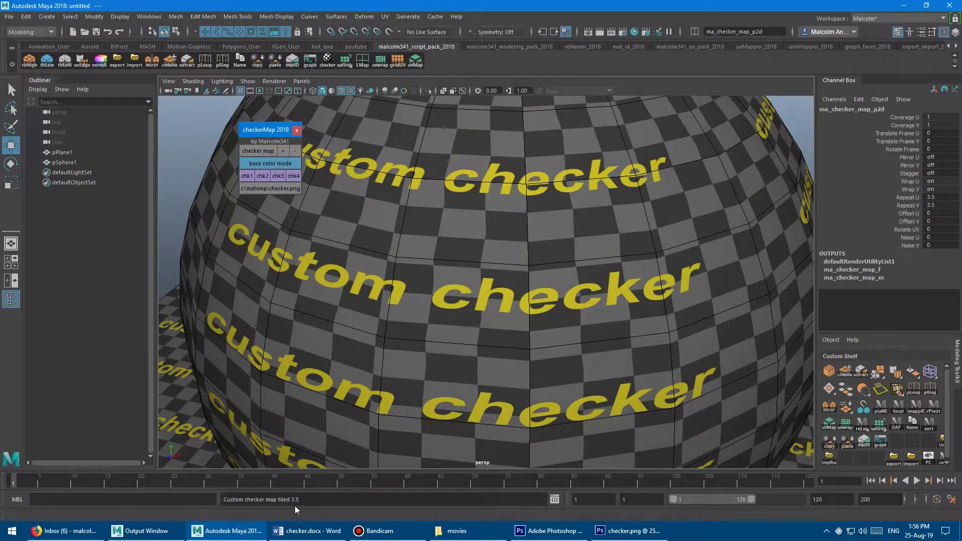
# Step: Increase the checker map's tiling to 4.5, and reduce it back to 1
pyautogui.click(284, 152)
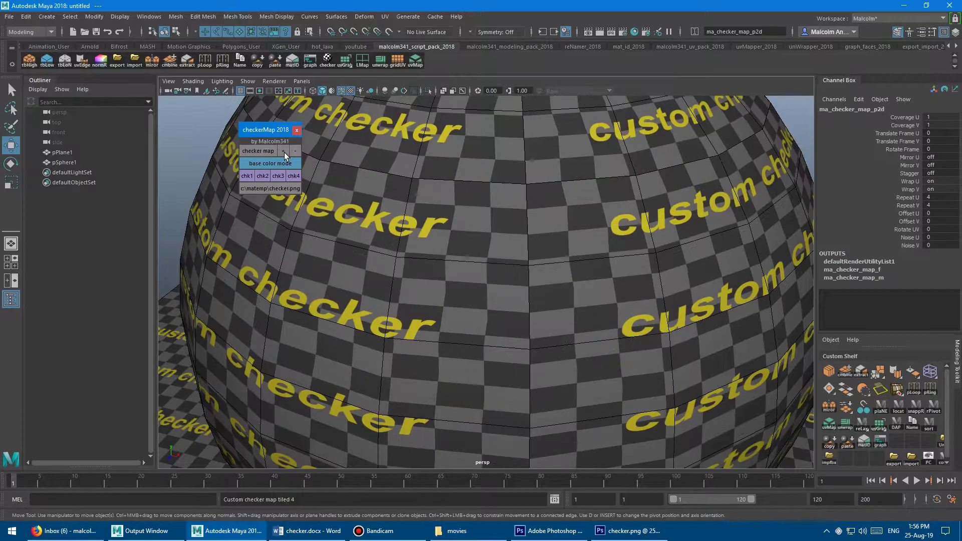
pyautogui.click(284, 153)
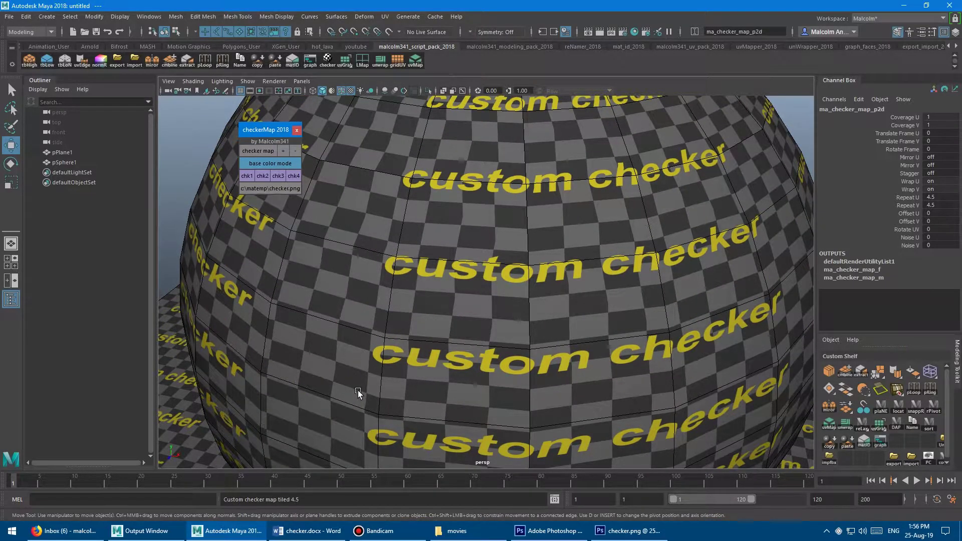
pyautogui.keyDown('alt'); pyautogui.moveTo(397, 346); pyautogui.dragTo(362, 327, button='right'); pyautogui.keyUp('alt')
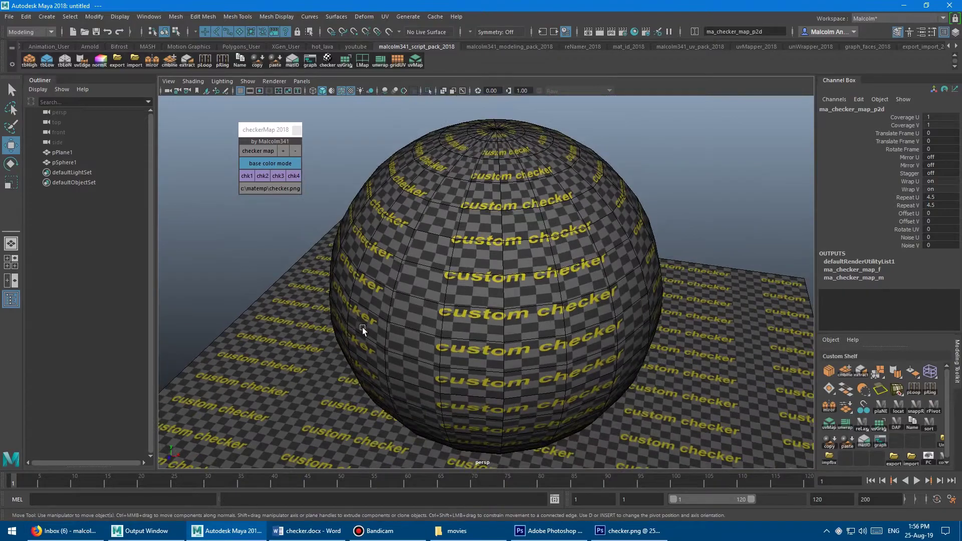
pyautogui.click(295, 151)
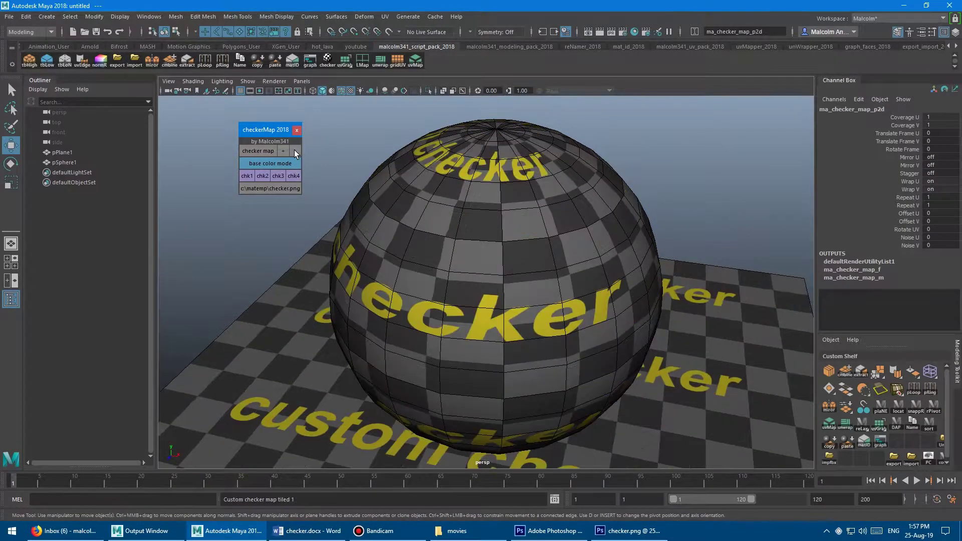
# Step: Increase the checker map's tiling to 1.5 with the whole plane and sphere in view
pyautogui.keyDown('alt'); pyautogui.moveTo(484, 256); pyautogui.dragTo(394, 135); pyautogui.keyUp('alt')
pyautogui.keyDown('alt'); pyautogui.moveTo(444, 188); pyautogui.dragTo(432, 248); pyautogui.keyUp('alt')
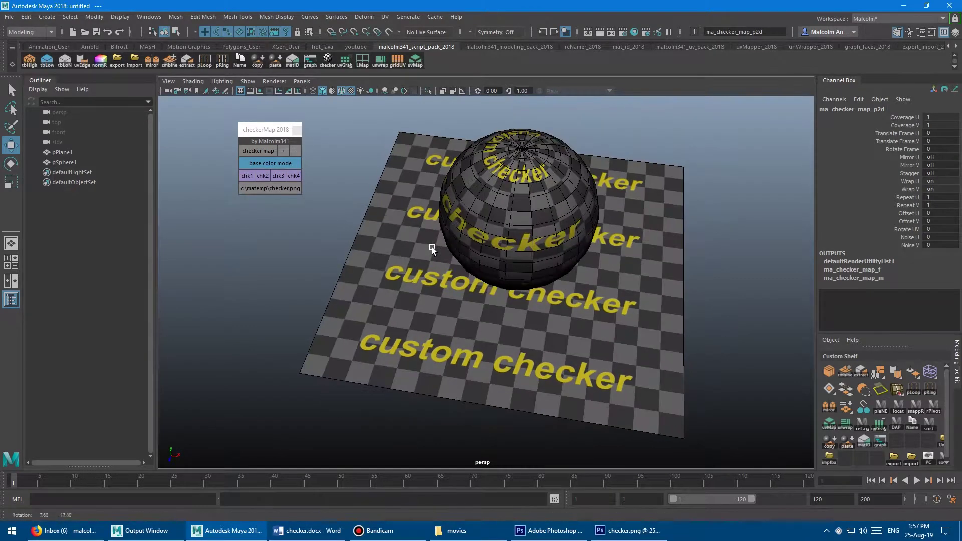
pyautogui.keyDown('alt'); pyautogui.moveTo(639, 342); pyautogui.dragTo(355, 214); pyautogui.keyUp('alt')
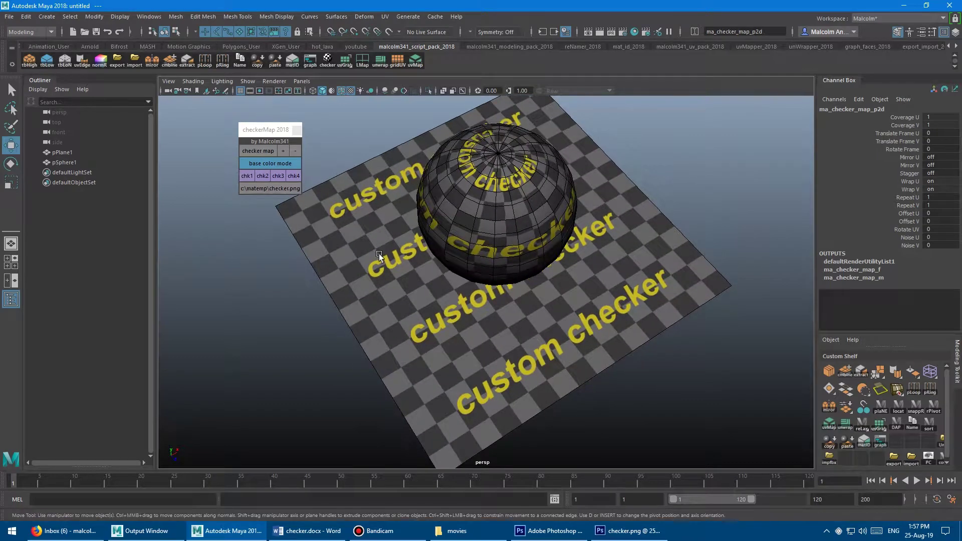
pyautogui.keyDown('alt'); pyautogui.moveTo(422, 323); pyautogui.dragTo(479, 312); pyautogui.keyUp('alt')
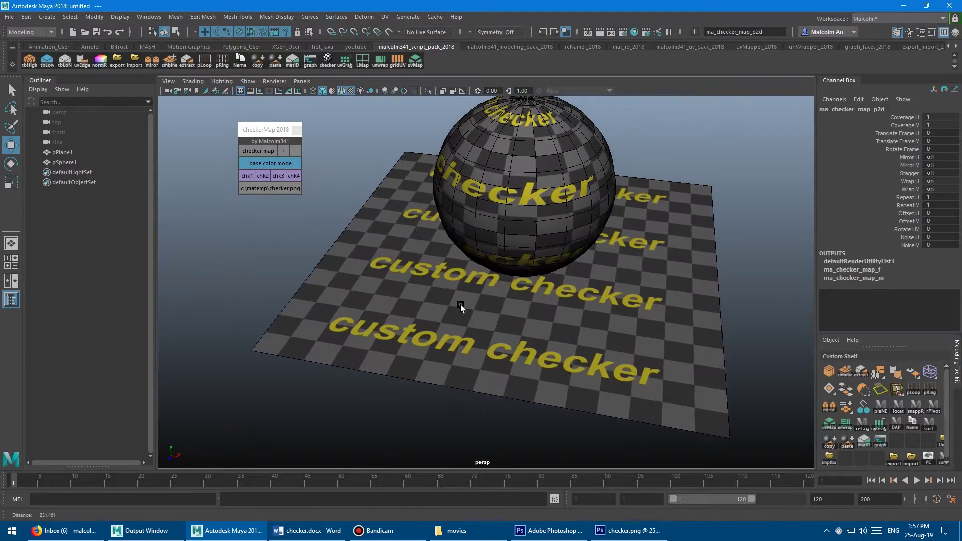
pyautogui.click(283, 150)
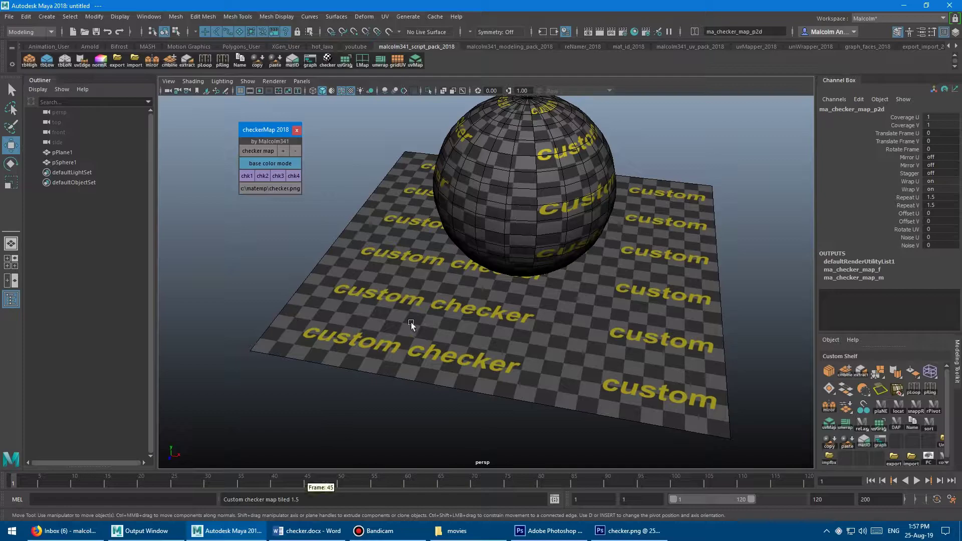
# Step: Increase the checker map's tiling in repeated steps to 6 on the sphere and plane
pyautogui.click(282, 149)
pyautogui.keyDown('alt'); pyautogui.moveTo(374, 280); pyautogui.dragTo(419, 270); pyautogui.keyUp('alt')
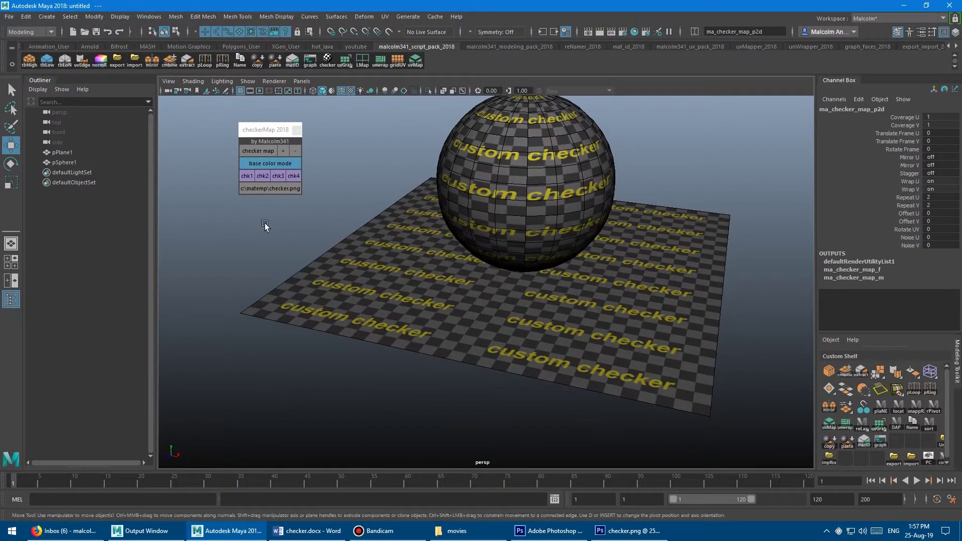
pyautogui.keyDown('alt'); pyautogui.moveTo(381, 207); pyautogui.dragTo(352, 231); pyautogui.keyUp('alt')
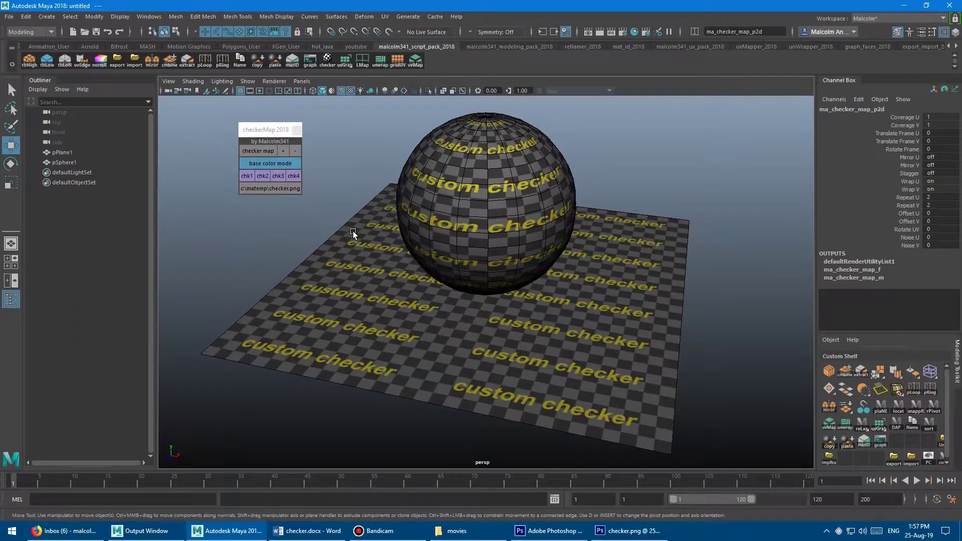
pyautogui.click(282, 149)
pyautogui.click(282, 149)
pyautogui.click(282, 149)
pyautogui.click(281, 149)
pyautogui.click(282, 148)
pyautogui.click(281, 149)
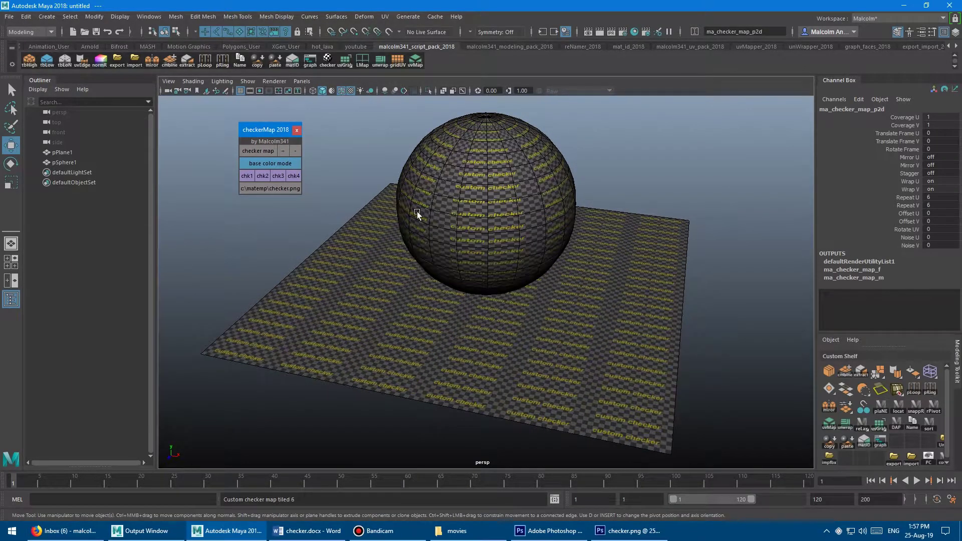
# Step: Switch the custom checker map off and back on for the sphere and plane
pyautogui.keyDown('alt'); pyautogui.moveTo(419, 215); pyautogui.dragTo(378, 249); pyautogui.keyUp('alt')
pyautogui.click(261, 151)
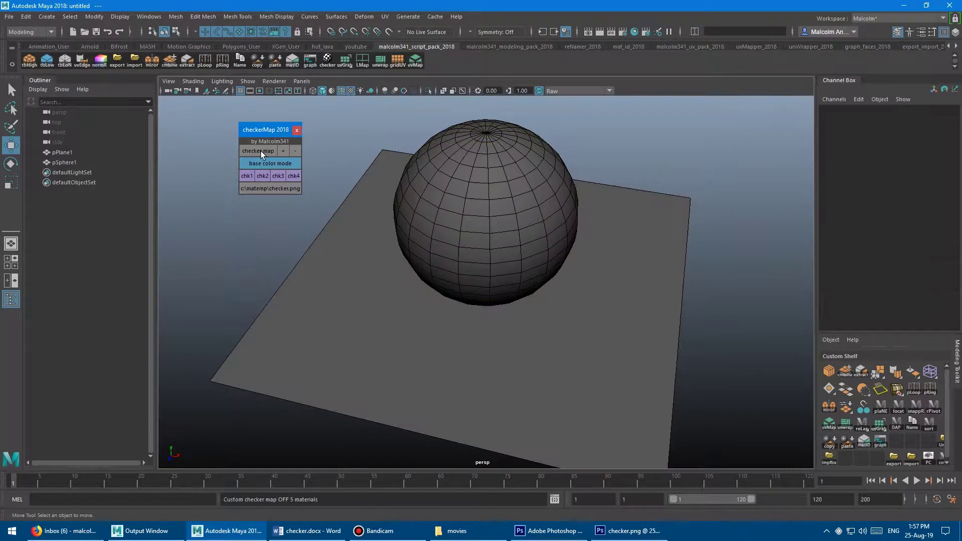
pyautogui.click(261, 151)
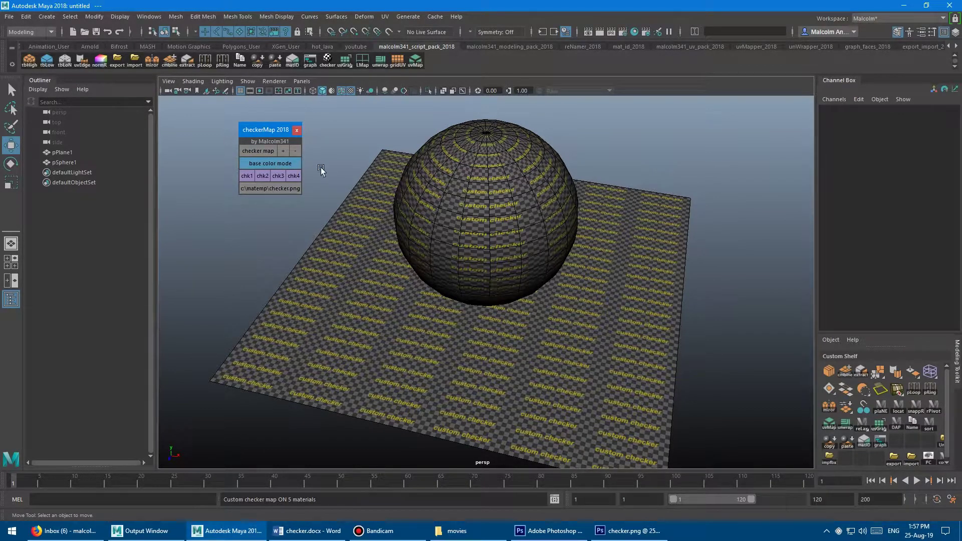
# Step: Decrease the checker map's tiling, and toggle the map off and on several times
pyautogui.click(296, 149)
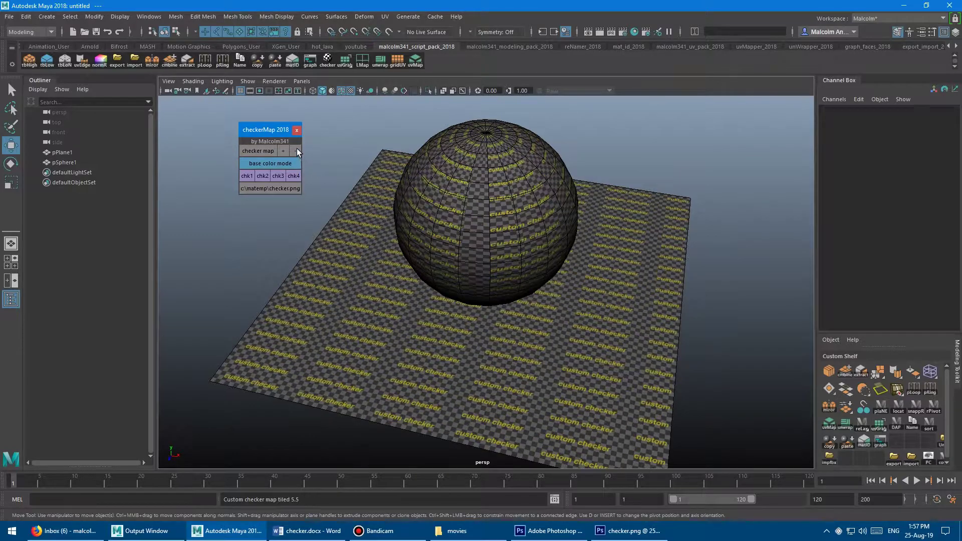
pyautogui.click(266, 149)
pyautogui.click(265, 149)
pyautogui.click(266, 150)
pyautogui.click(266, 149)
pyautogui.click(266, 150)
pyautogui.click(266, 149)
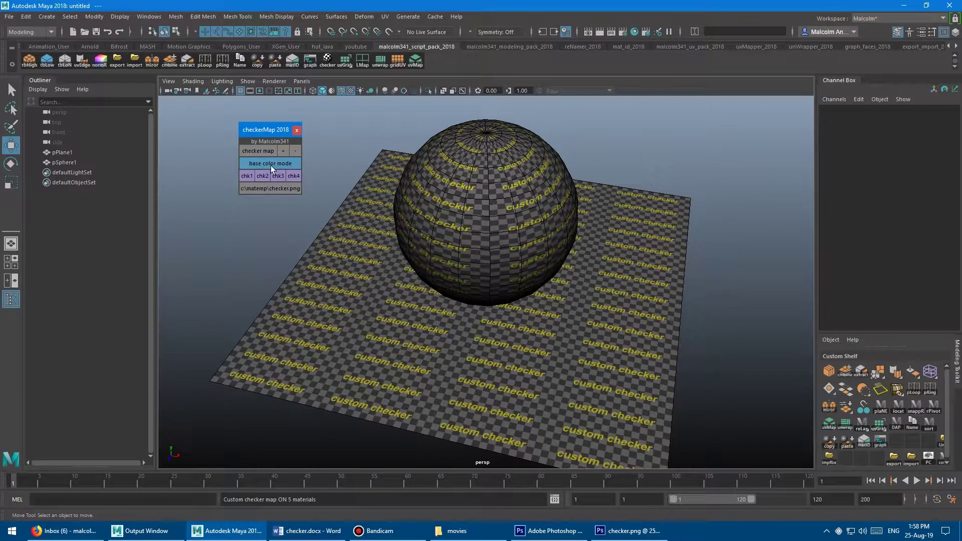
# Step: Turn on base color mode for the checker map and inspect the brightened texture on the sphere and plane
pyautogui.moveTo(422, 214)
pyautogui.keyDown('alt'); pyautogui.mouseDown()
pyautogui.moveTo(418, 205)
pyautogui.moveTo(404, 217)
pyautogui.mouseUp(); pyautogui.keyUp('alt')
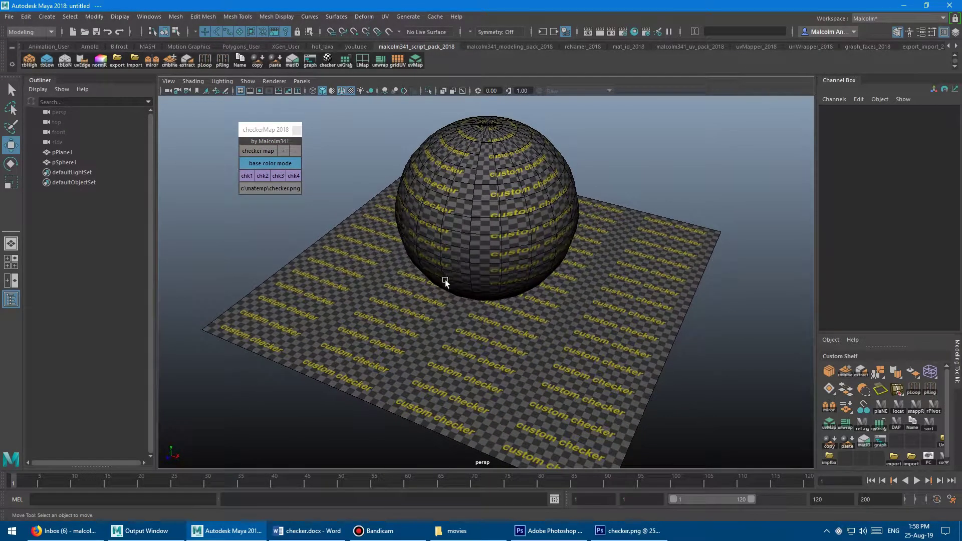
pyautogui.keyDown('alt'); pyautogui.moveTo(443, 272); pyautogui.dragTo(452, 240); pyautogui.keyUp('alt')
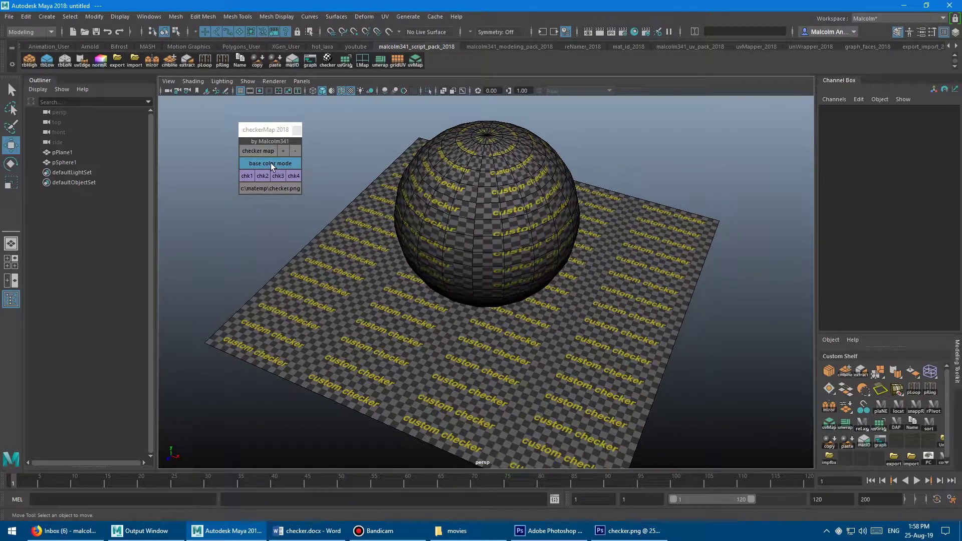
pyautogui.click(271, 163)
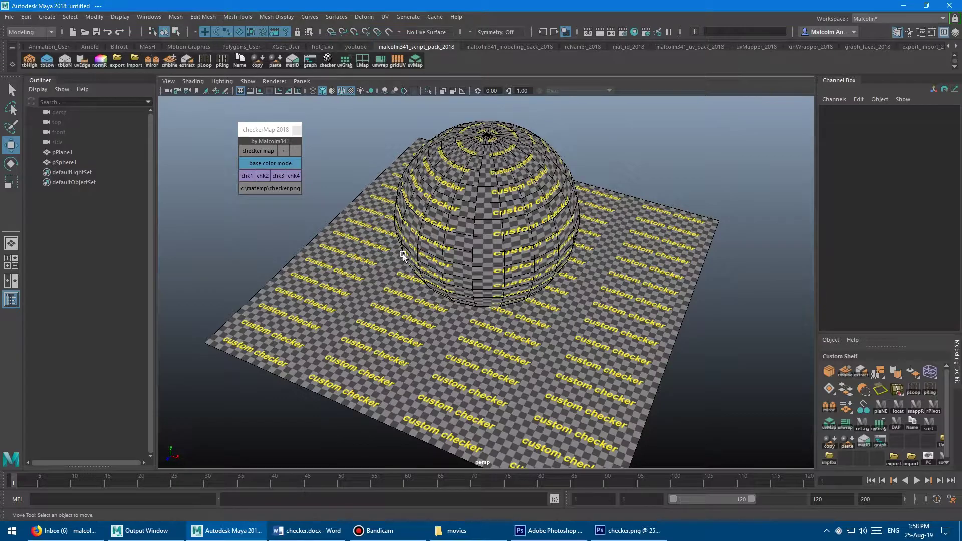
pyautogui.moveTo(441, 218)
pyautogui.keyDown('alt'); pyautogui.mouseDown()
pyautogui.moveTo(471, 242)
pyautogui.moveTo(464, 284)
pyautogui.moveTo(460, 225)
pyautogui.moveTo(489, 211)
pyautogui.moveTo(437, 207)
pyautogui.mouseUp(); pyautogui.keyUp('alt')
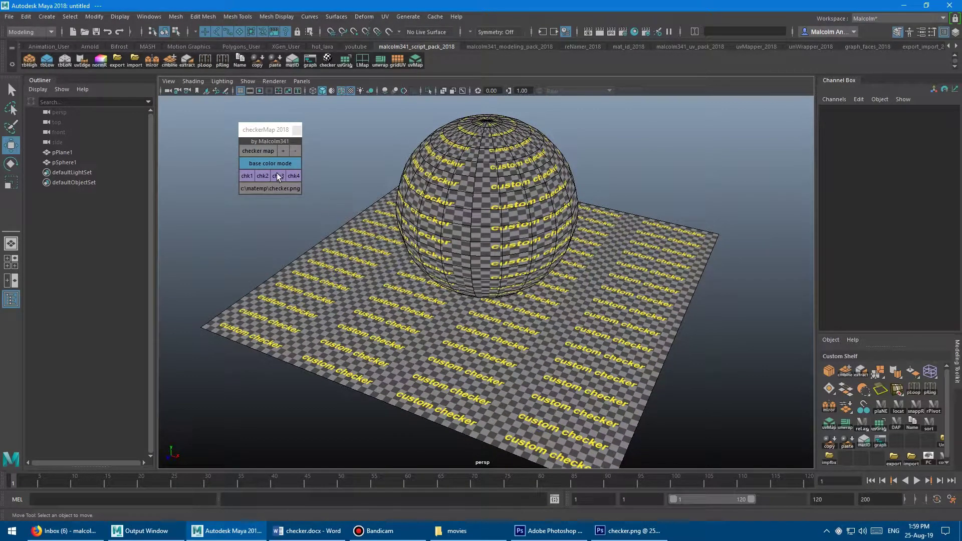
# Step: Toggle the base color mode off and on repeatedly, and toggle the custom checker map itself
pyautogui.click(266, 164)
pyautogui.click(266, 164)
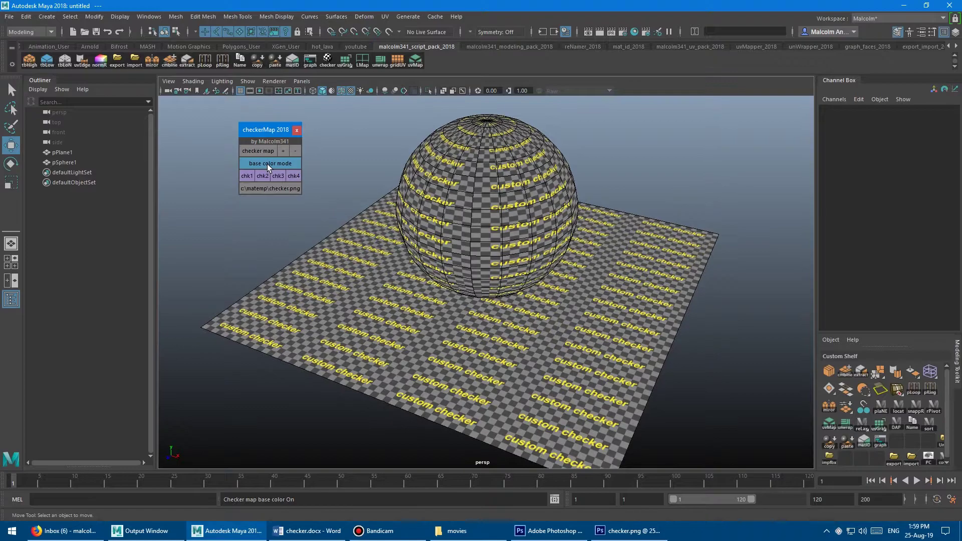
pyautogui.click(266, 164)
pyautogui.click(266, 164)
pyautogui.click(259, 150)
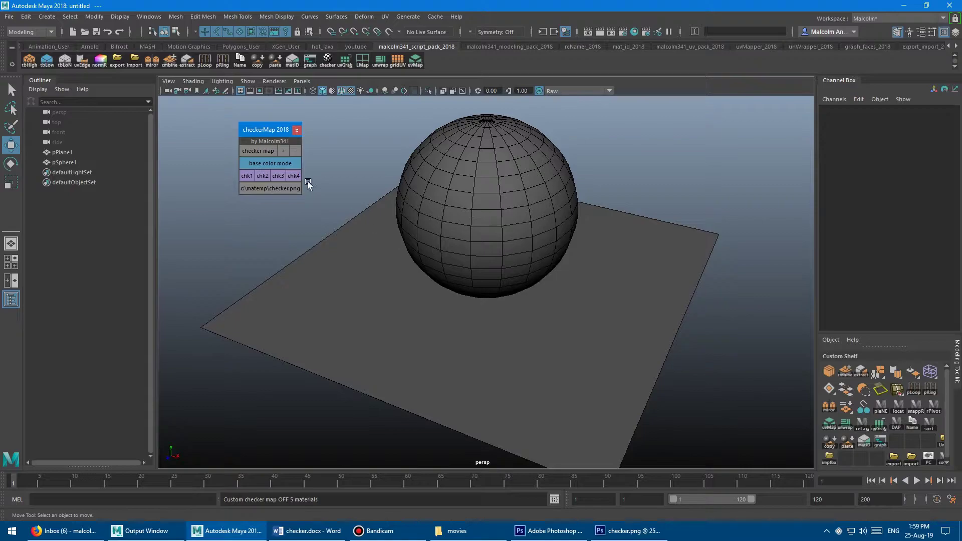
pyautogui.click(257, 150)
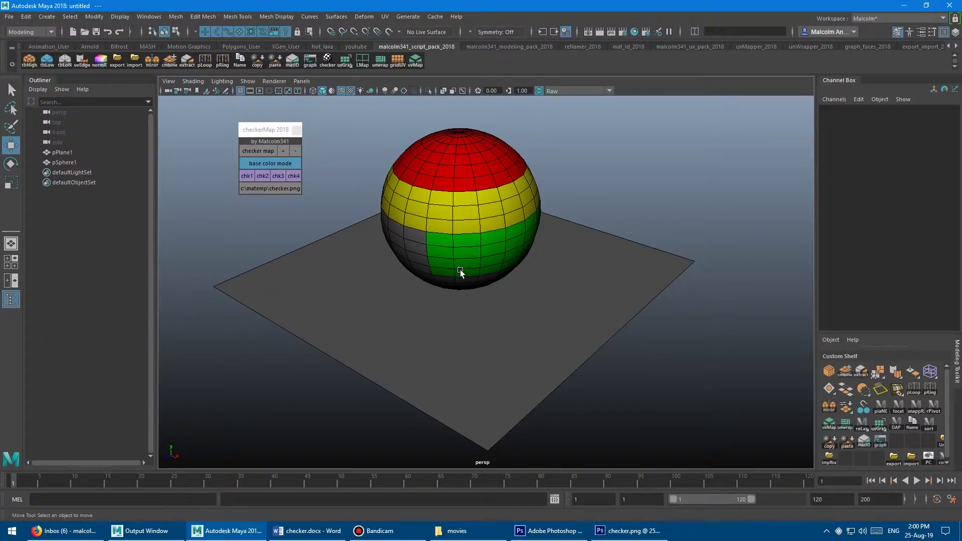
# Step: Apply the custom checker map over the multicoloured sphere and the plane, and remove it again
pyautogui.keyDown('alt'); pyautogui.moveTo(476, 222); pyautogui.dragTo(448, 181); pyautogui.keyUp('alt')
pyautogui.keyDown('alt'); pyautogui.moveTo(480, 214); pyautogui.dragTo(417, 224); pyautogui.keyUp('alt')
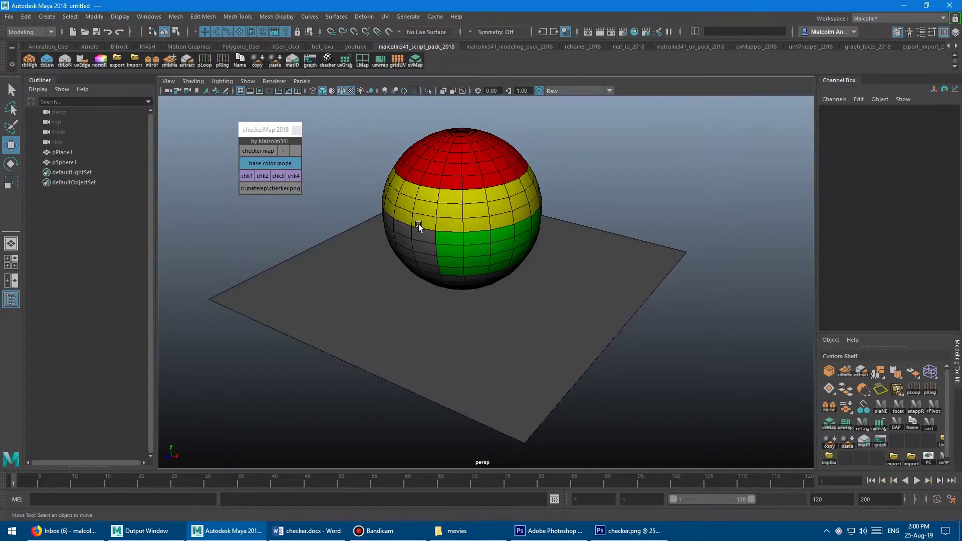
pyautogui.keyDown('alt'); pyautogui.moveTo(483, 199); pyautogui.dragTo(429, 170); pyautogui.keyUp('alt')
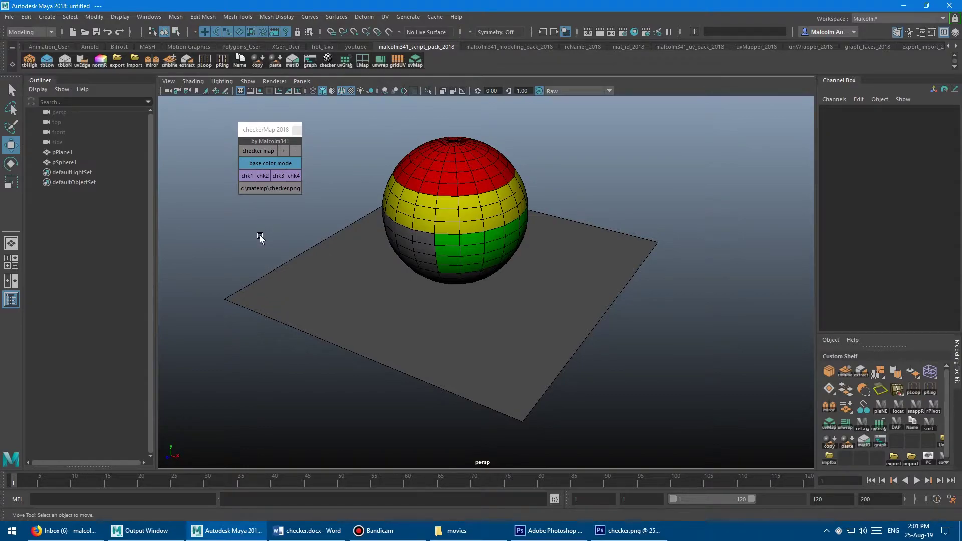
pyautogui.click(259, 150)
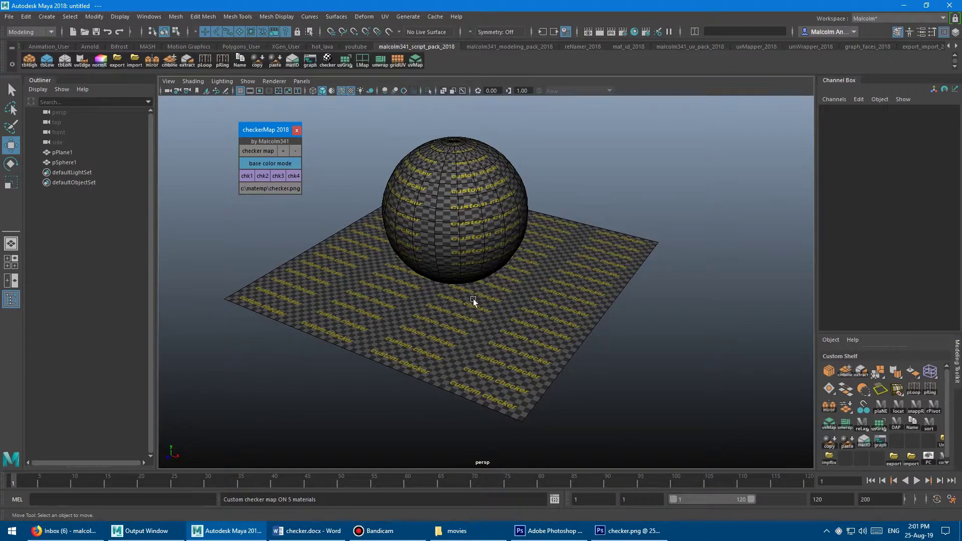
pyautogui.click(257, 150)
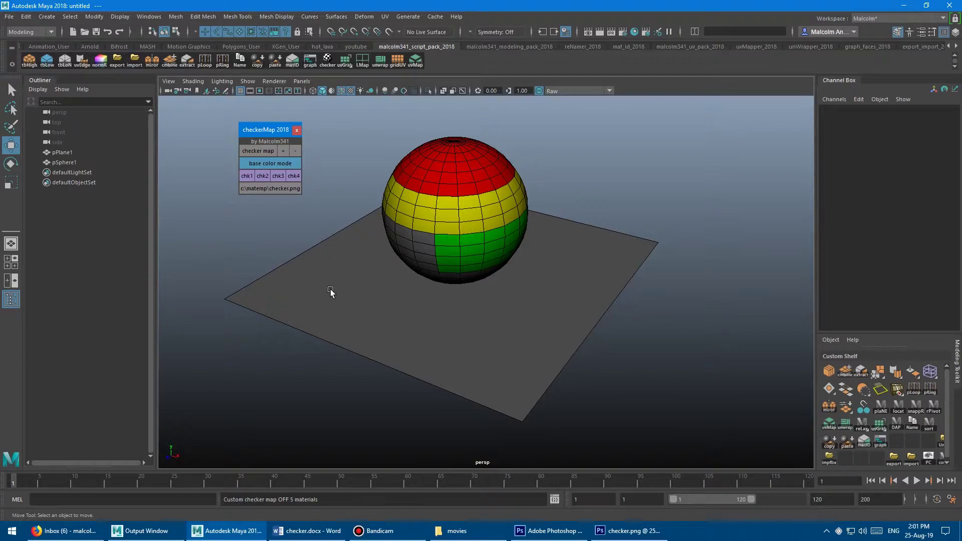
# Step: Duplicate the multicoloured sphere and place the copy beside it with a blue material
pyautogui.hotkey('ctrl', 'd')
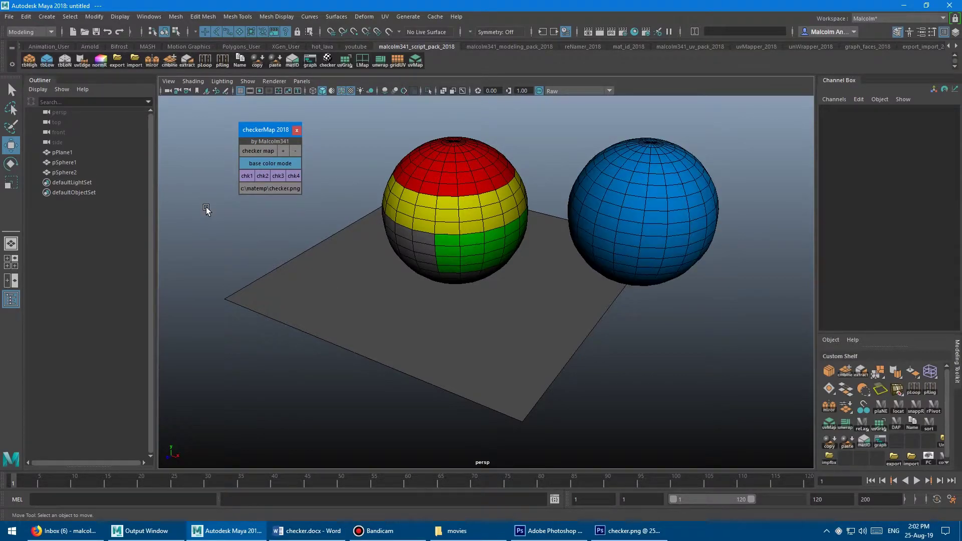
pyautogui.keyDown('alt'); pyautogui.moveTo(212, 217); pyautogui.dragTo(321, 248); pyautogui.keyUp('alt')
# Step: Select only the plane, and toggle the custom checker map on and off for its material
pyautogui.click(333, 256)
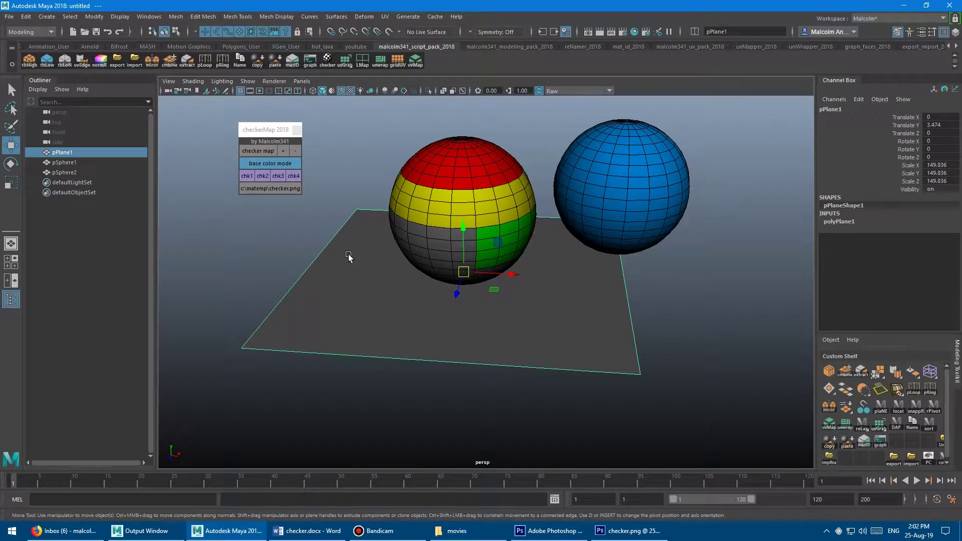
pyautogui.keyDown('alt'); pyautogui.moveTo(352, 289); pyautogui.dragTo(344, 228); pyautogui.keyUp('alt')
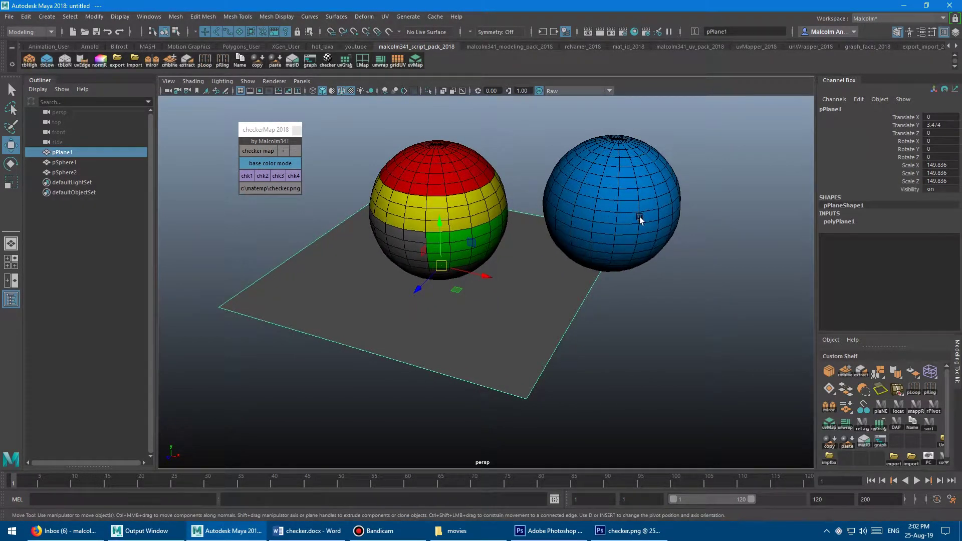
pyautogui.click(257, 152)
pyautogui.moveTo(353, 265)
pyautogui.keyDown('alt'); pyautogui.mouseDown()
pyautogui.moveTo(391, 248)
pyautogui.moveTo(354, 275)
pyautogui.moveTo(356, 261)
pyautogui.mouseUp(); pyautogui.keyUp('alt')
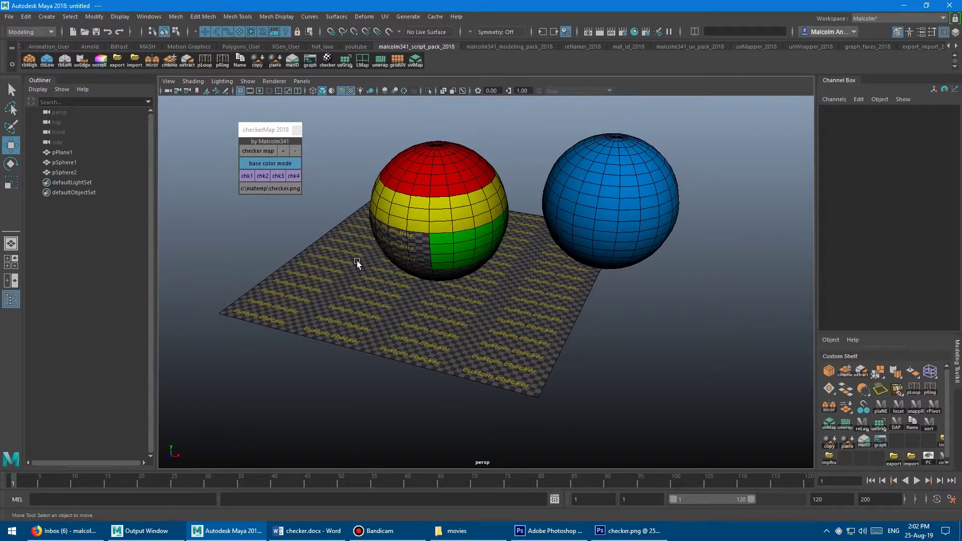
pyautogui.click(261, 149)
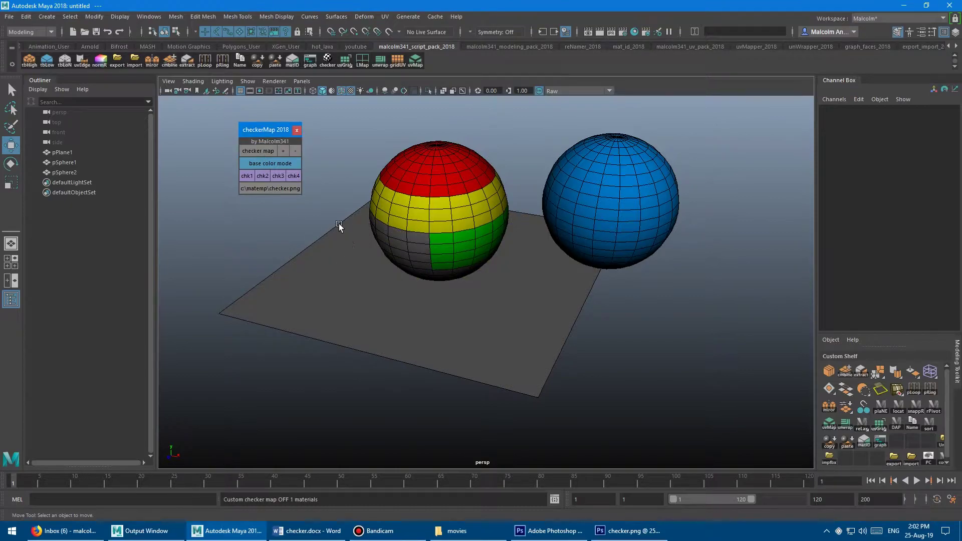
# Step: Toggle the custom checker map on and off for all scene materials, and repeat with only the blue sphere selected
pyautogui.click(256, 152)
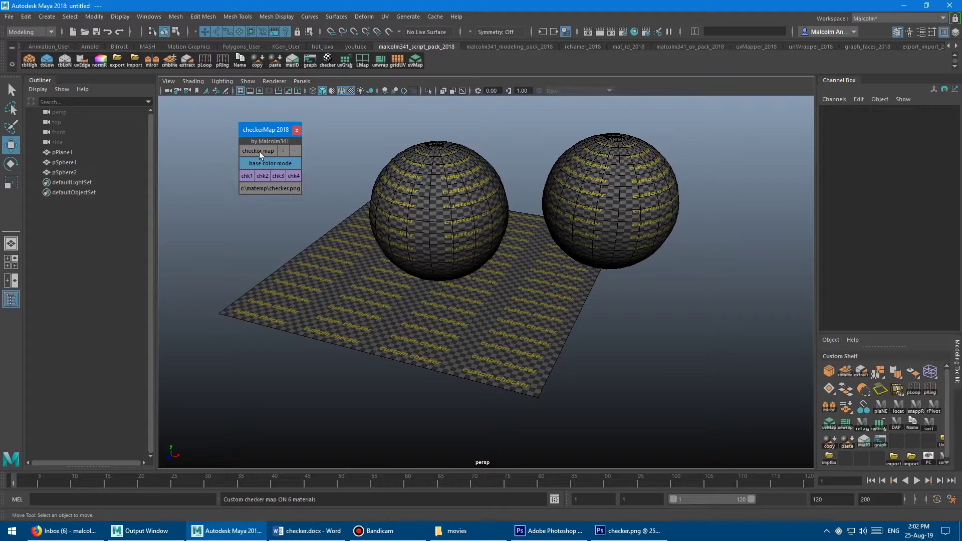
pyautogui.click(258, 152)
pyautogui.click(594, 179)
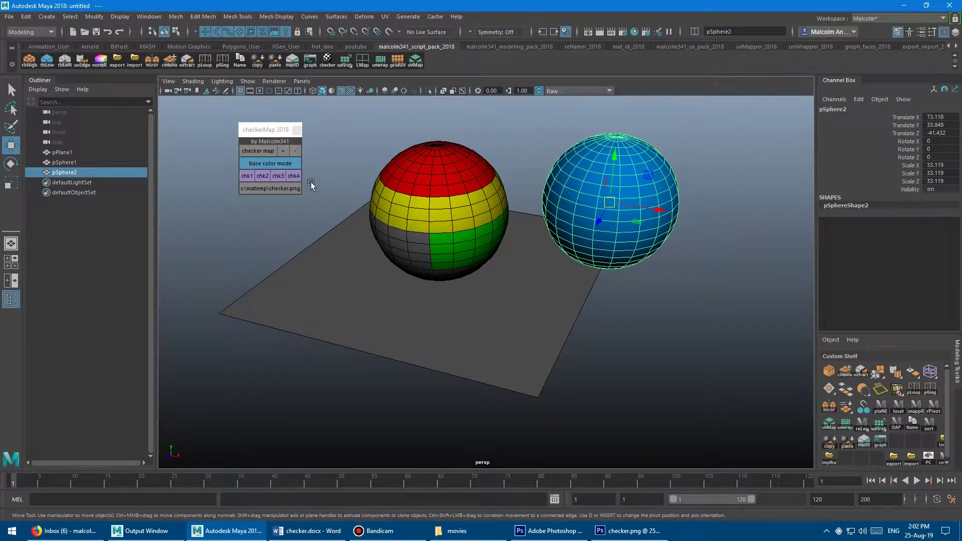
pyautogui.click(256, 151)
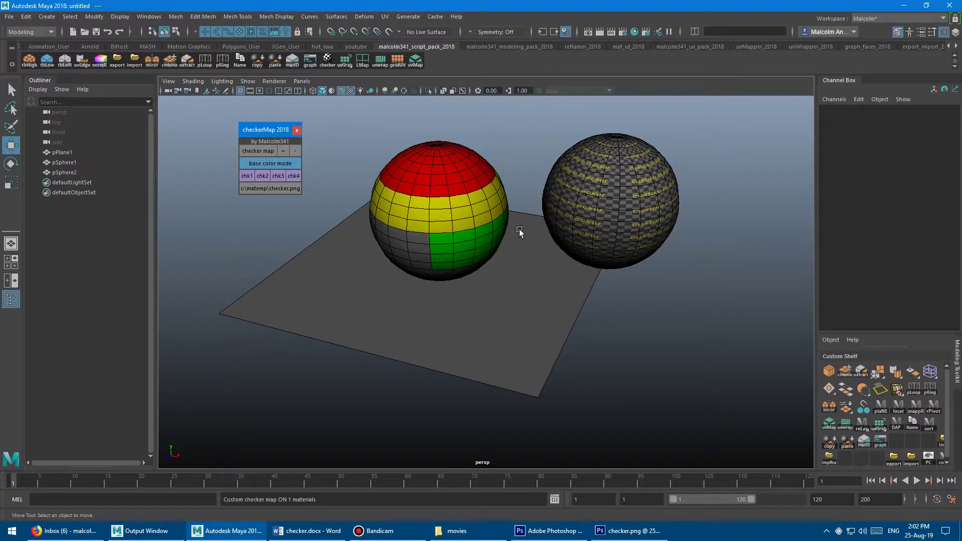
pyautogui.click(264, 151)
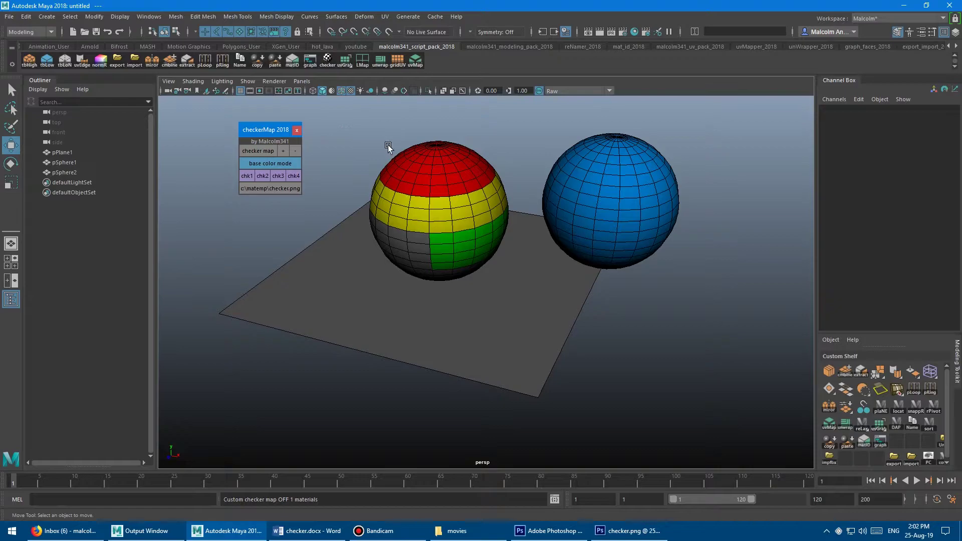
# Step: Select a red face on the multicoloured sphere, and toggle the custom checker map on and off for its material
pyautogui.click(441, 175)
pyautogui.moveTo(418, 180); pyautogui.dragTo(414, 167, button='right')
pyautogui.click(414, 167)
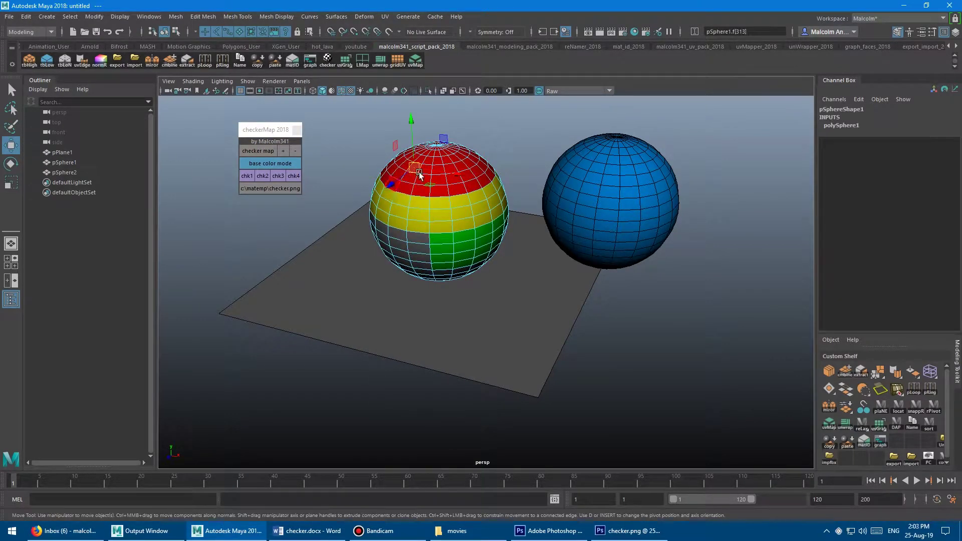
pyautogui.click(253, 151)
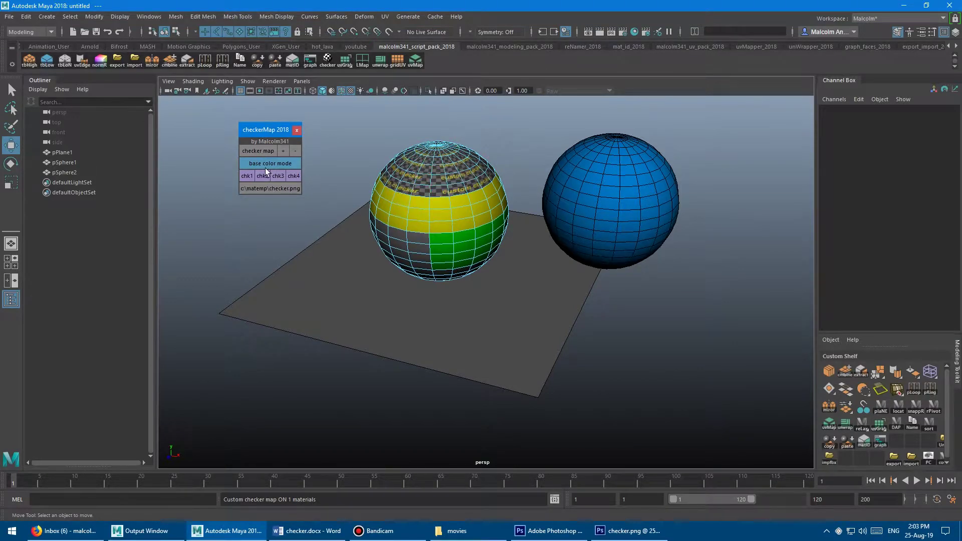
pyautogui.click(258, 152)
# Step: Select a yellow face on the multicoloured sphere, and toggle the custom checker map on and off for its material
pyautogui.click(426, 212)
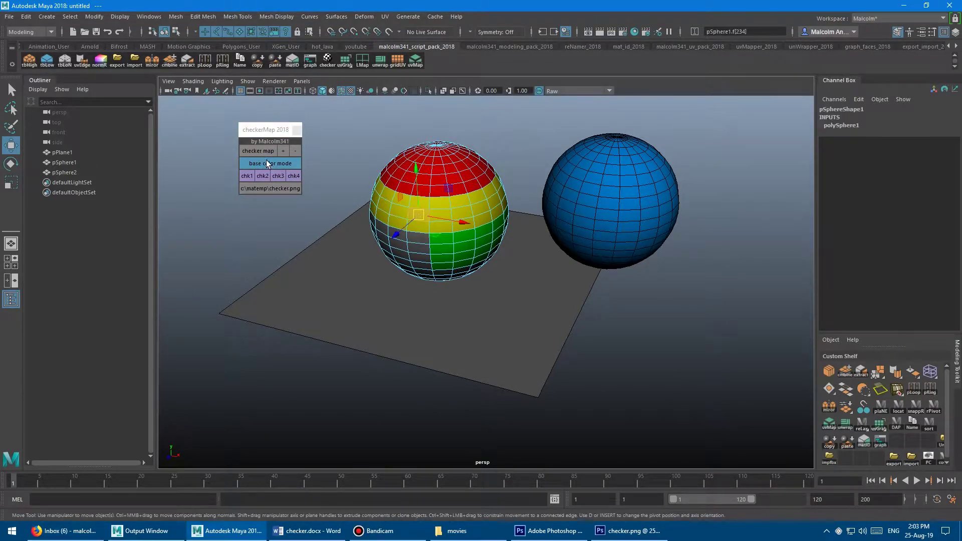
pyautogui.click(259, 151)
pyautogui.click(260, 151)
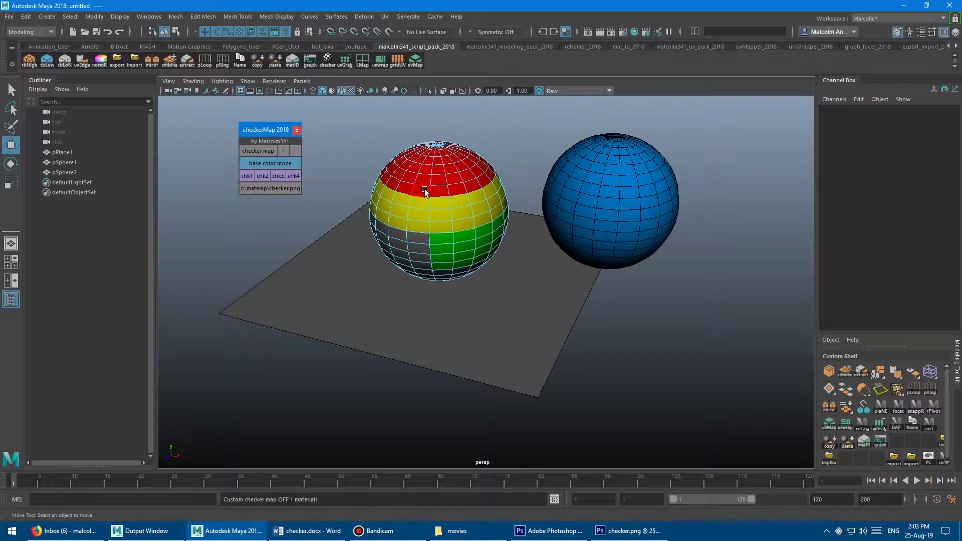
# Step: Select a green face and a face on the blue sphere, toggle the checker map for both materials, and clear the selection
pyautogui.click(442, 238)
pyautogui.moveTo(593, 184); pyautogui.dragTo(585, 205, button='right')
pyautogui.click(587, 202)
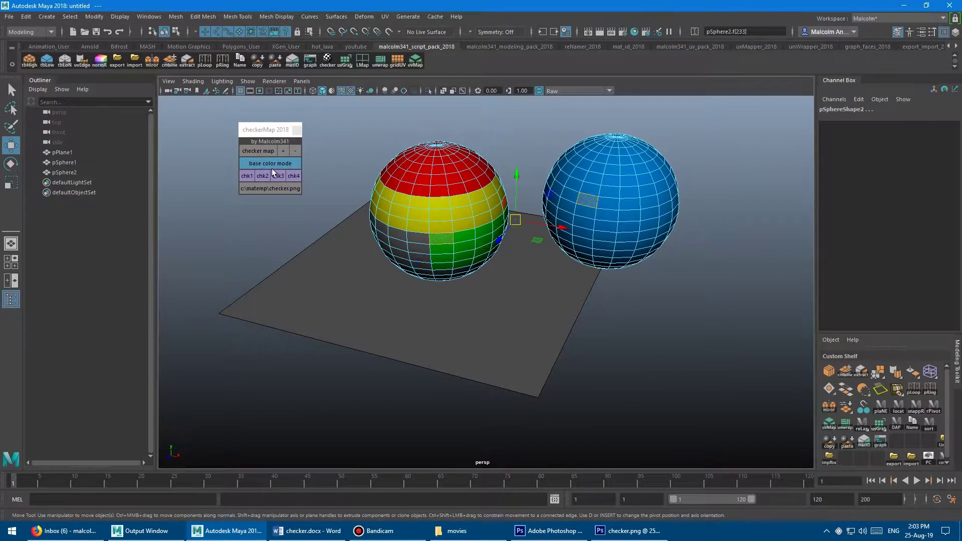
pyautogui.click(259, 151)
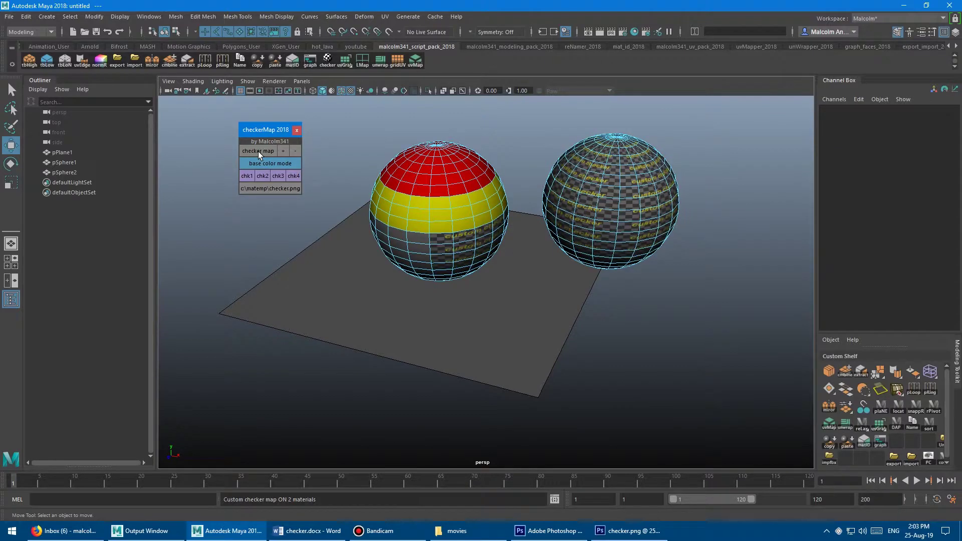
pyautogui.click(257, 152)
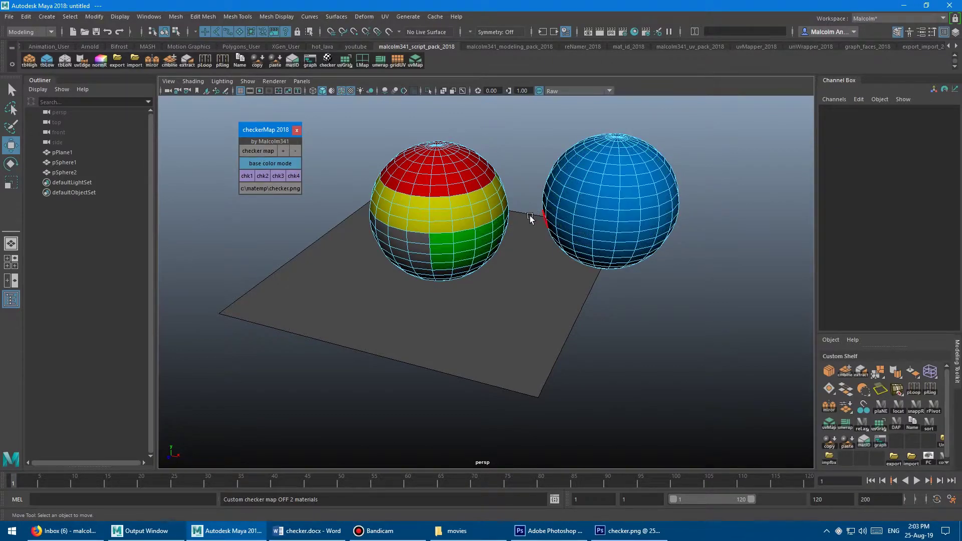
pyautogui.moveTo(533, 217)
pyautogui.keyDown('alt'); pyautogui.mouseDown()
pyautogui.moveTo(517, 212)
pyautogui.moveTo(523, 207)
pyautogui.mouseUp(); pyautogui.keyUp('alt')
pyautogui.click(224, 230)
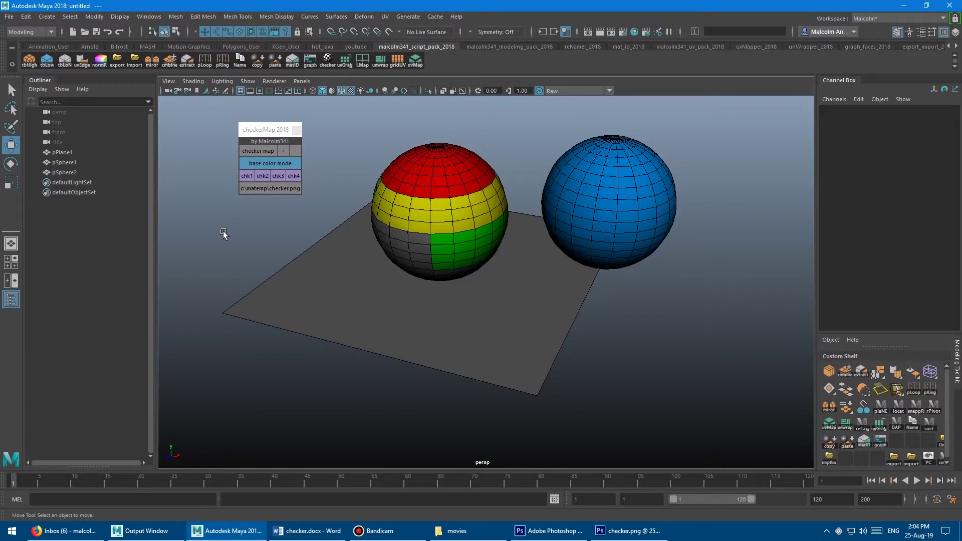
# Step: View checker.png in its c:\matemp folder, and close the folder to return to the scene
pyautogui.click(264, 189)
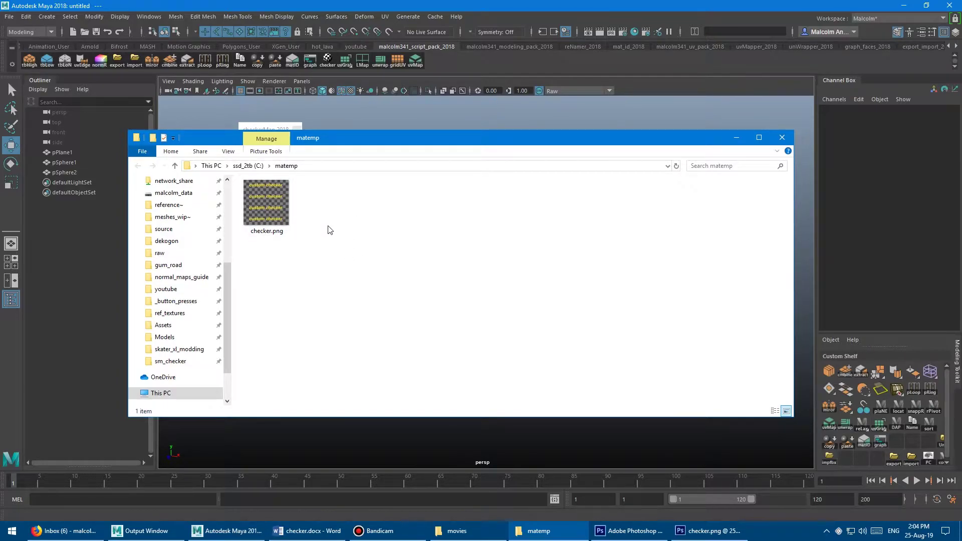
pyautogui.moveTo(498, 142); pyautogui.dragTo(488, 160)
pyautogui.click(774, 159)
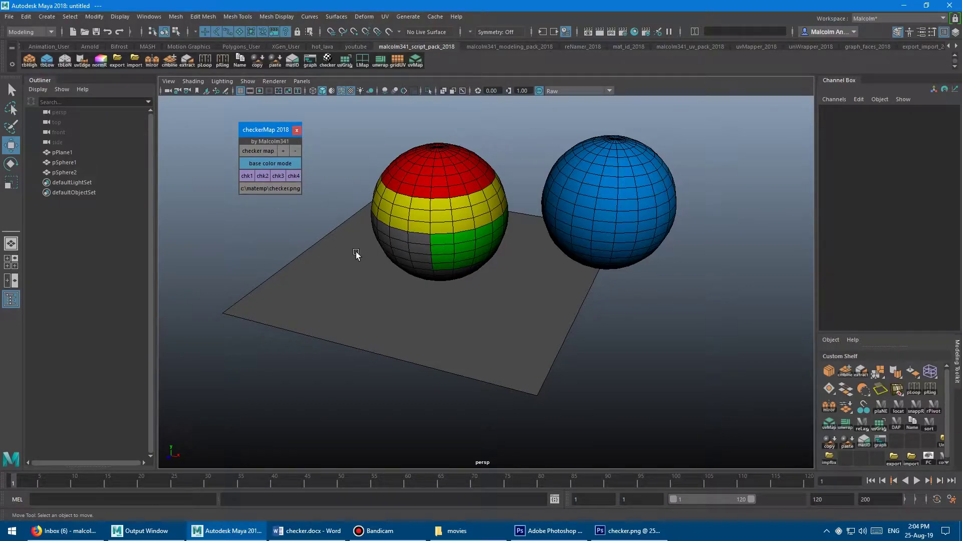
pyautogui.click(255, 259)
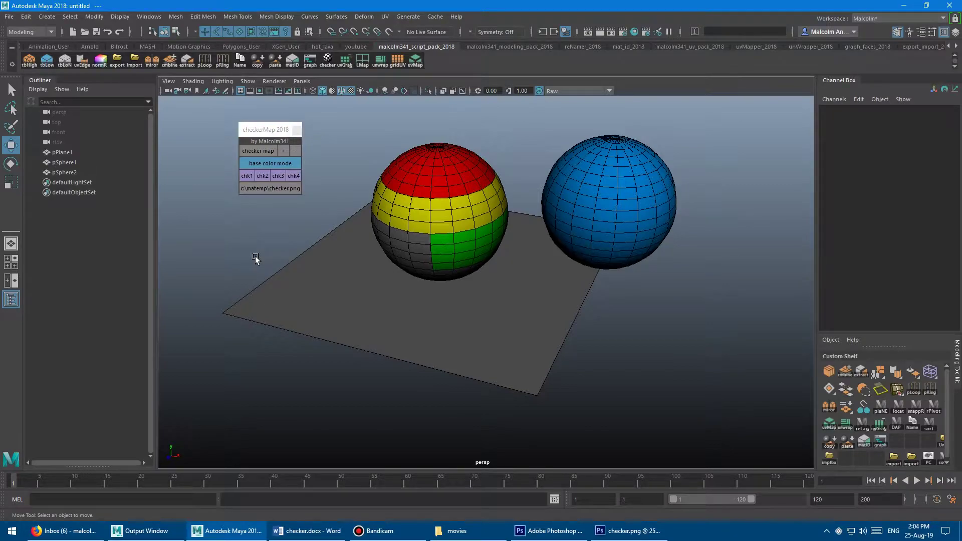
pyautogui.click(269, 188)
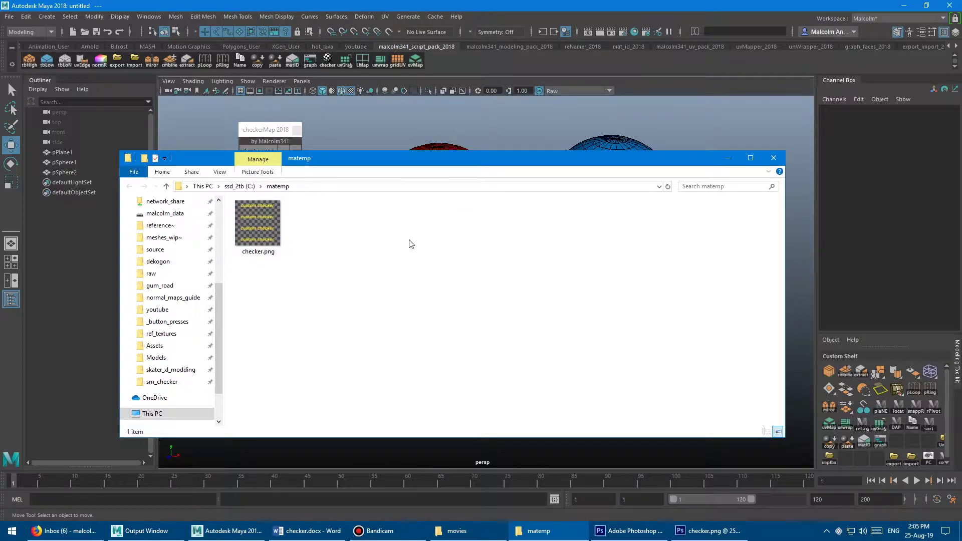
pyautogui.click(774, 159)
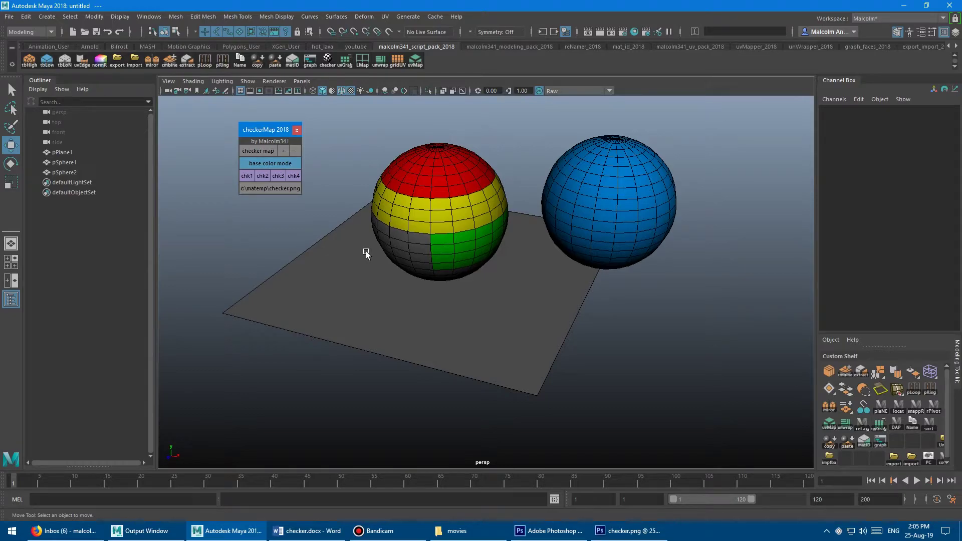
pyautogui.click(251, 230)
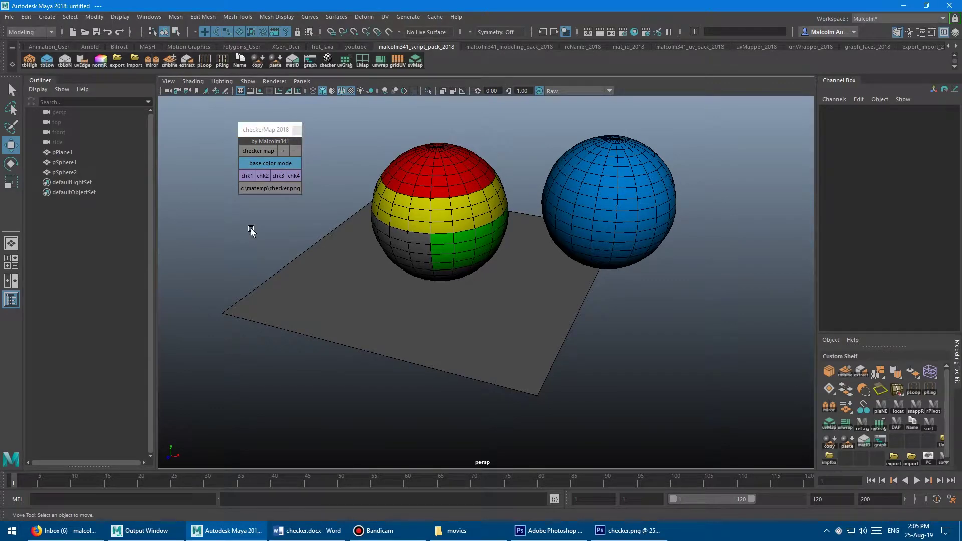
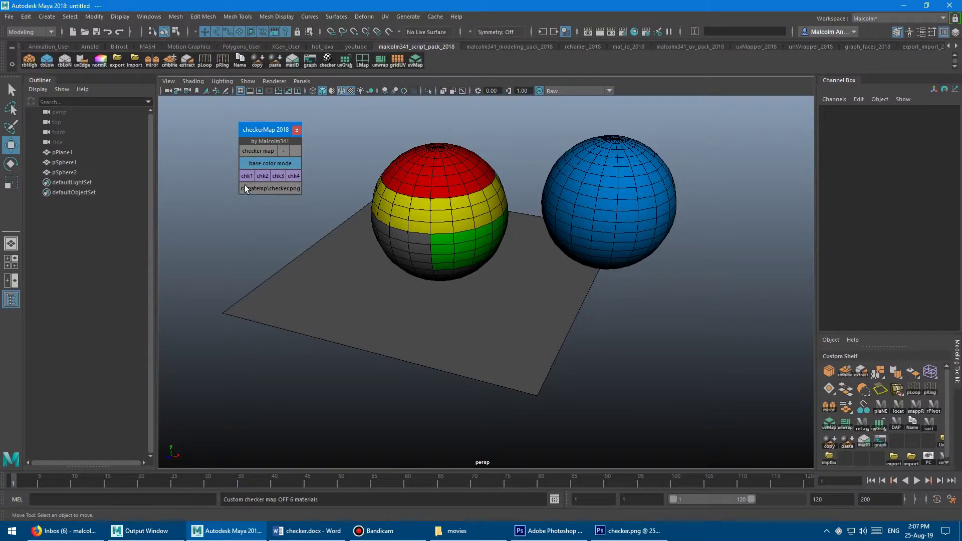
# Step: Open the c:\matemp folder, place its window clear of the toolbox, and generate the style 1 texture as checker.png
pyautogui.click(276, 190)
pyautogui.moveTo(312, 239); pyautogui.dragTo(543, 120)
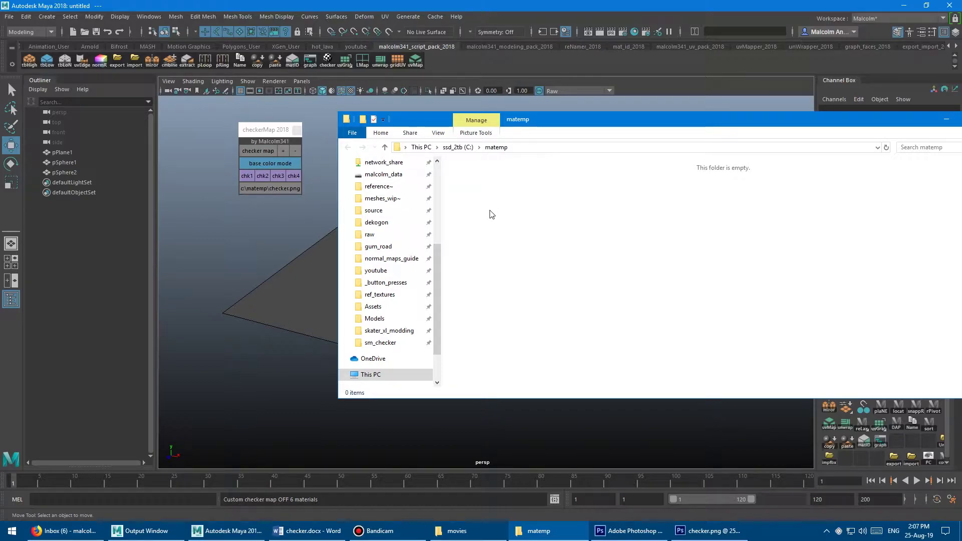
pyautogui.click(245, 176)
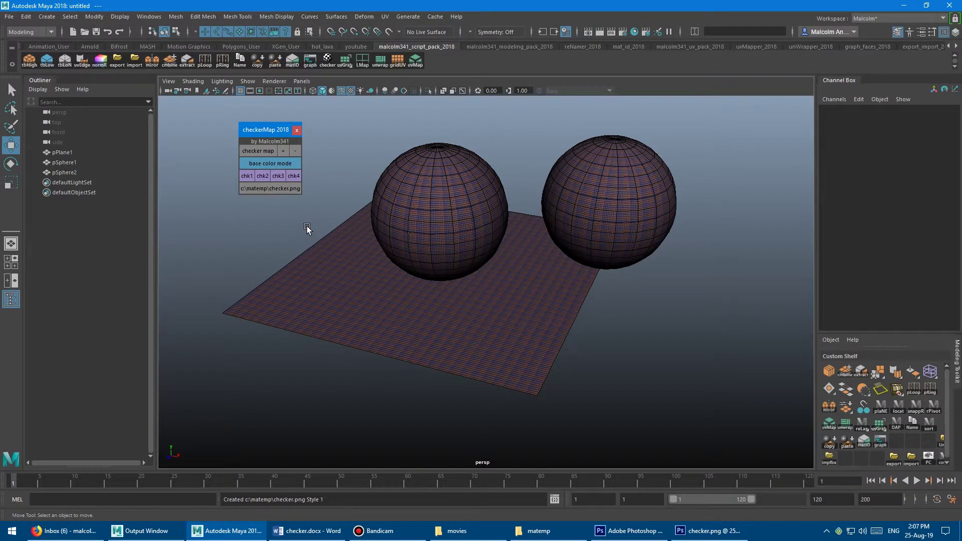
# Step: Reduce the custom checker map's tiling to 0.5 and turn on base color mode
pyautogui.keyDown('alt'); pyautogui.moveTo(307, 227); pyautogui.dragTo(287, 166); pyautogui.keyUp('alt')
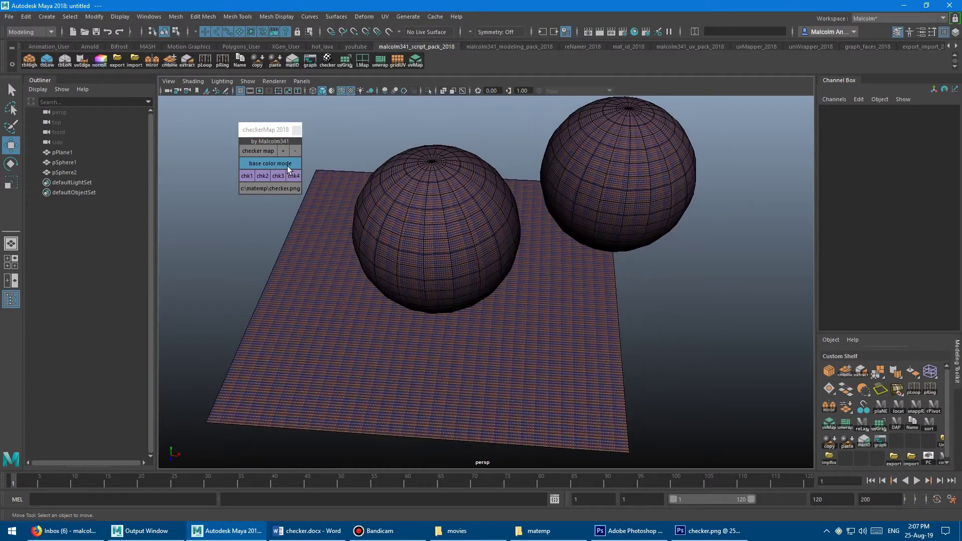
pyautogui.click(296, 151)
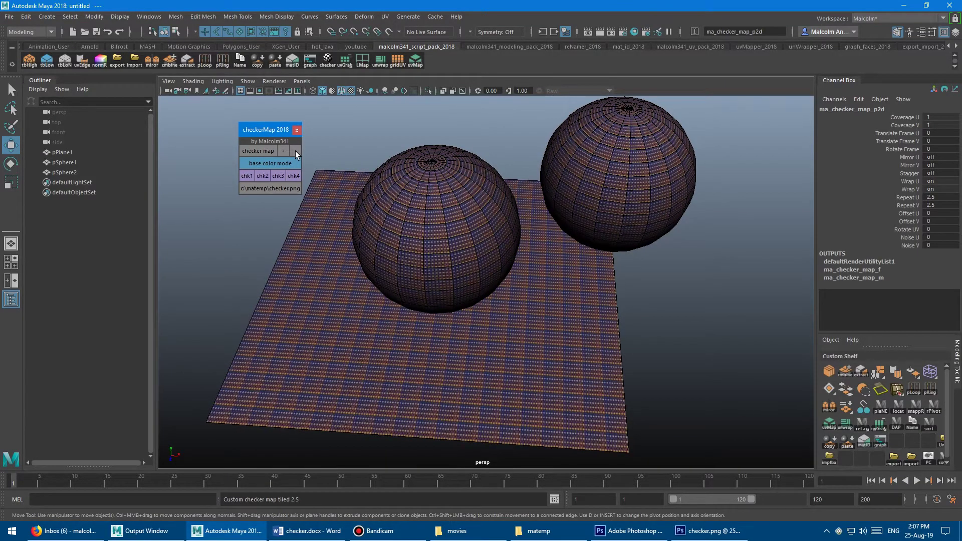
pyautogui.click(295, 151)
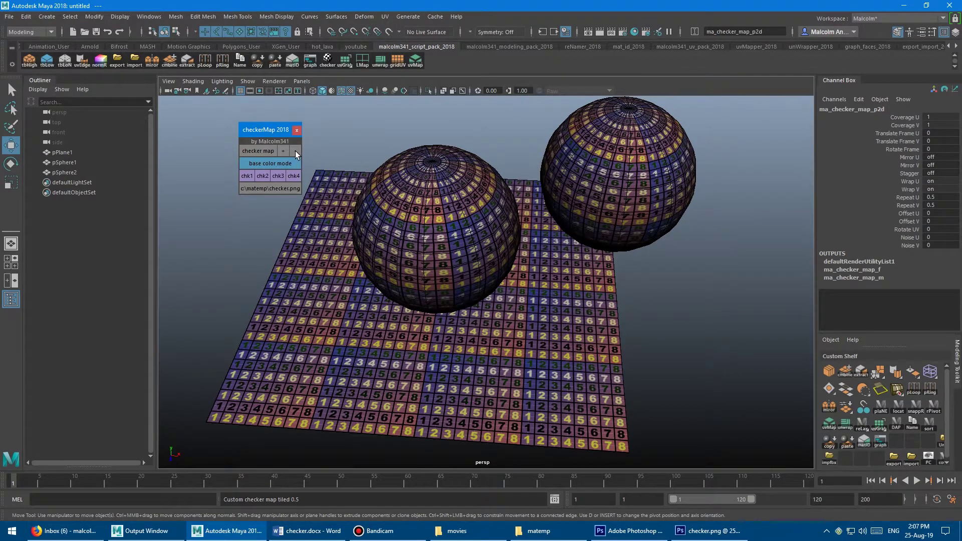
pyautogui.keyDown('alt'); pyautogui.moveTo(351, 211); pyautogui.dragTo(299, 183); pyautogui.keyUp('alt')
pyautogui.click(270, 164)
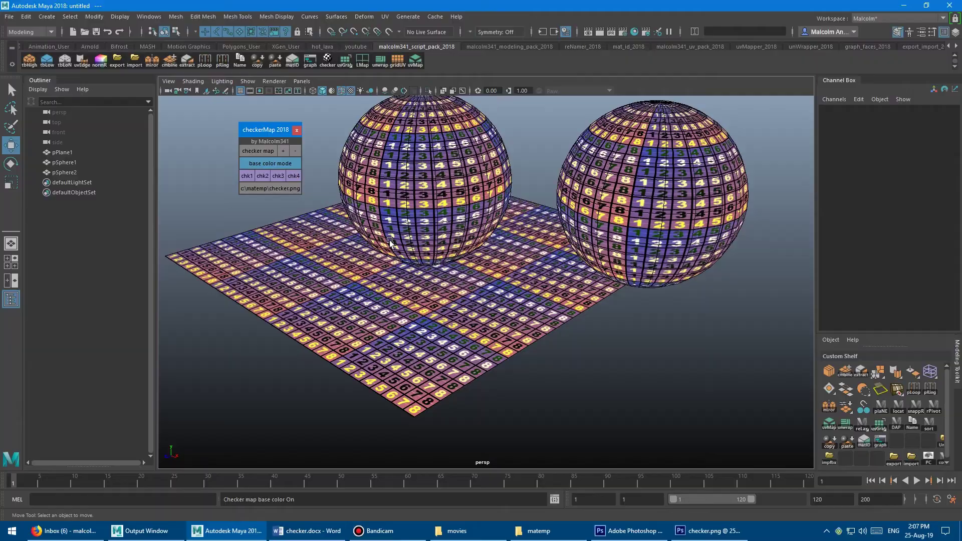
# Step: Examine the style 1 checker pattern on the spheres and plane, and check the details of checker.png in the matemp folder
pyautogui.scroll(6, 389, 240)
pyautogui.scroll(-3, 468, 229)
pyautogui.keyDown('alt'); pyautogui.moveTo(468, 230); pyautogui.dragTo(506, 245); pyautogui.keyUp('alt')
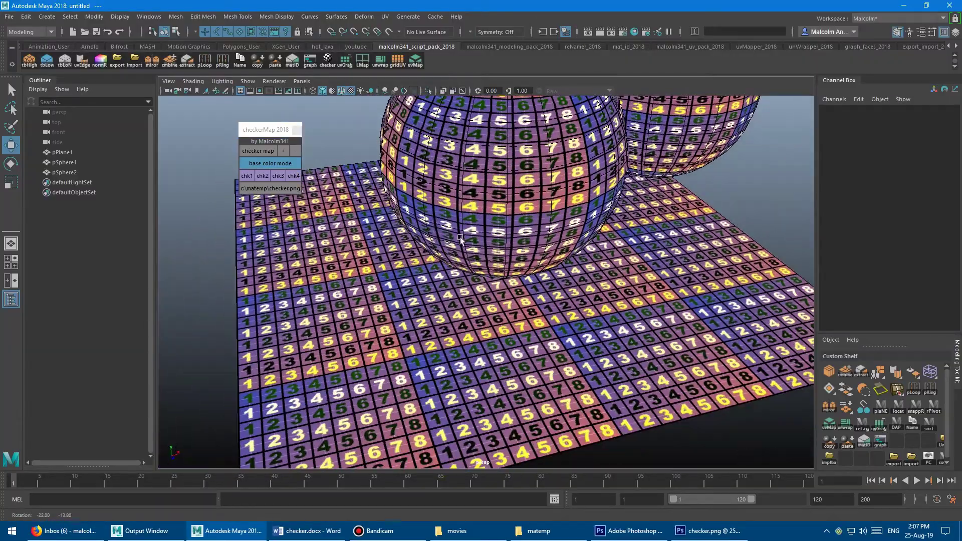
pyautogui.scroll(8, 543, 260)
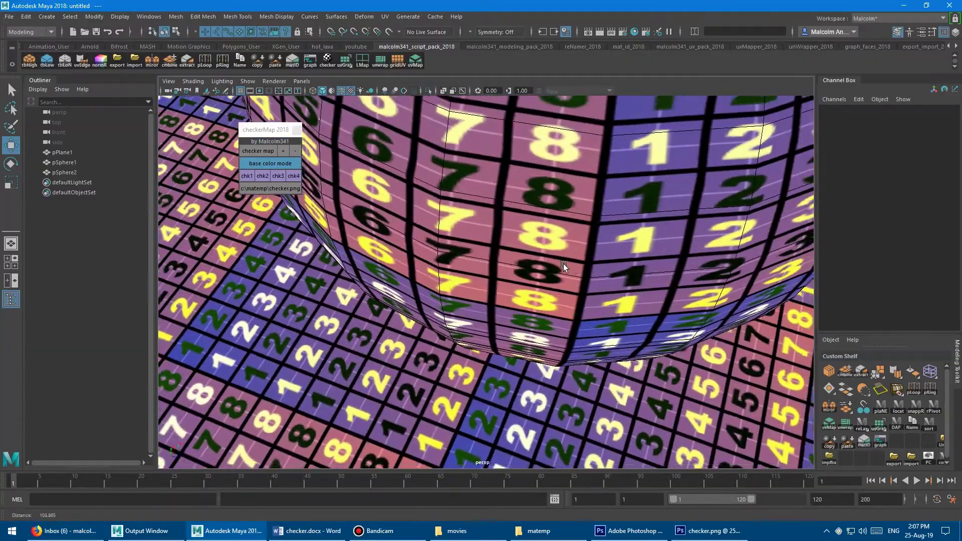
pyautogui.scroll(-8, 563, 264)
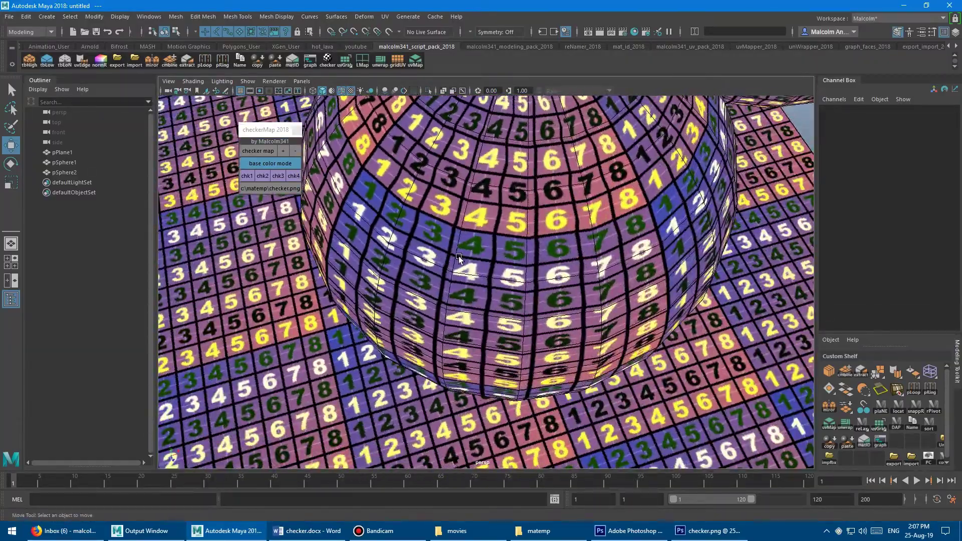
pyautogui.scroll(-4, 409, 240)
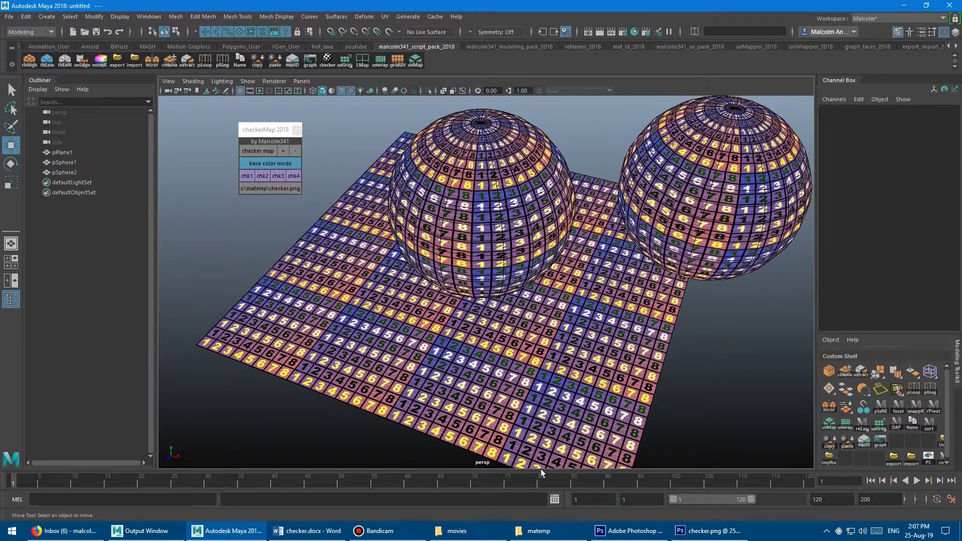
pyautogui.click(538, 531)
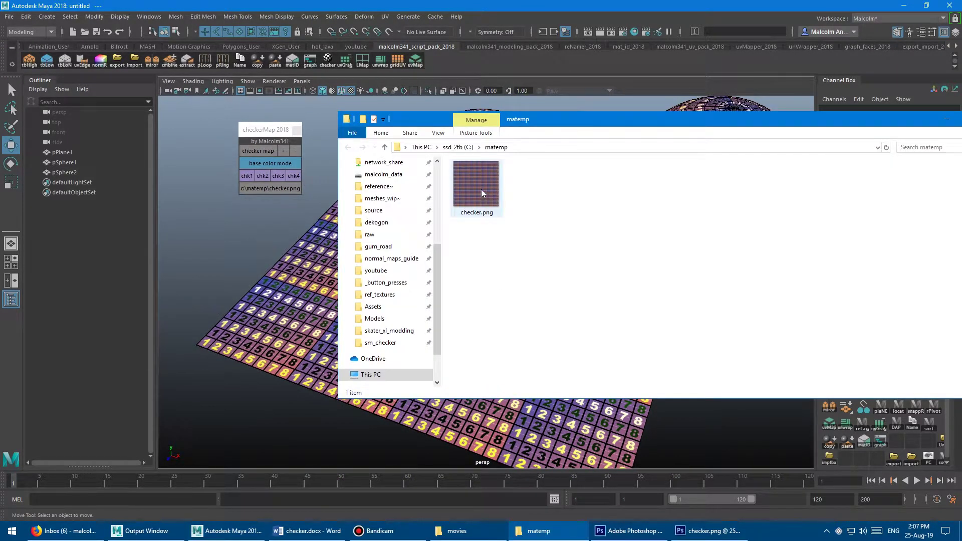
pyautogui.moveTo(477, 217)
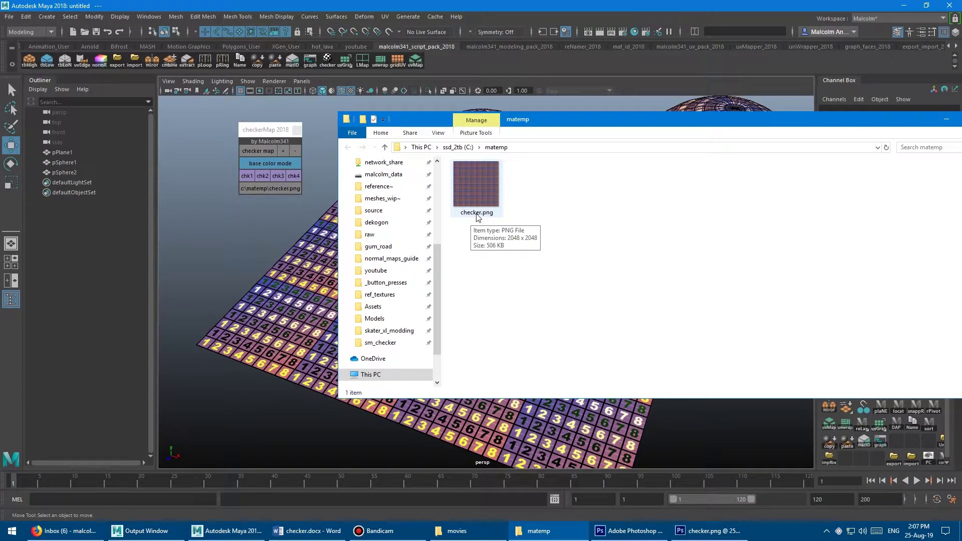
pyautogui.click(258, 150)
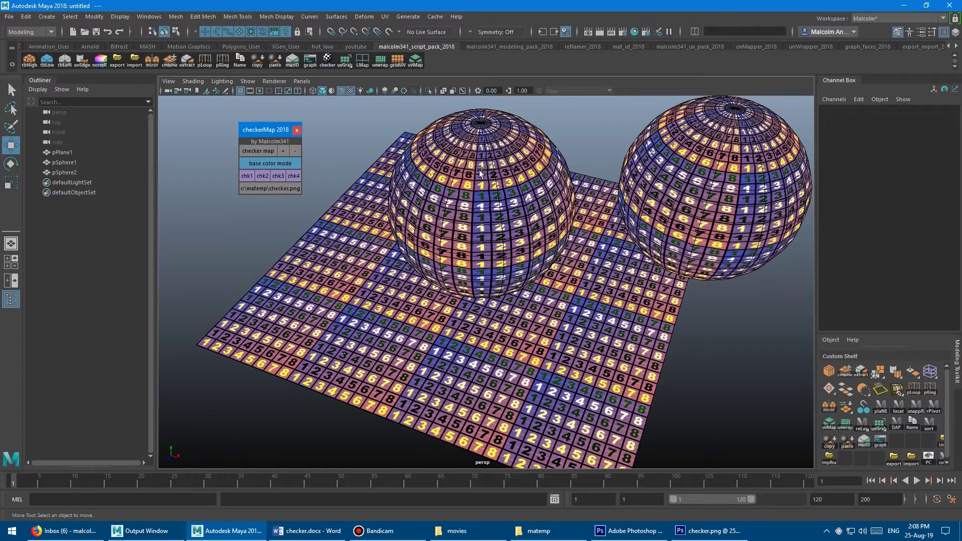
pyautogui.keyDown('alt'); pyautogui.moveTo(480, 172); pyautogui.dragTo(427, 163); pyautogui.keyUp('alt')
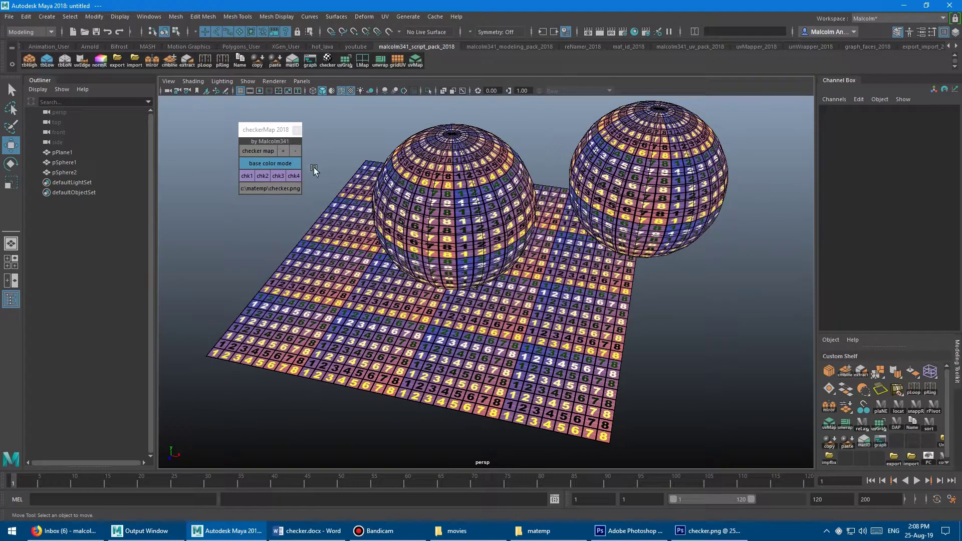
# Step: Toggle the custom checker map off and on repeatedly for all scene materials, leaving it off
pyautogui.click(257, 152)
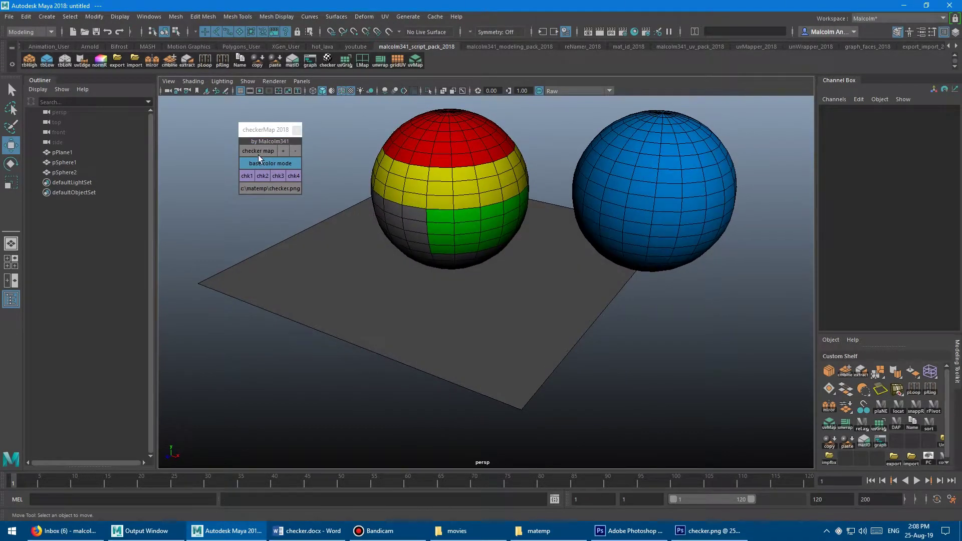
pyautogui.click(254, 152)
pyautogui.click(254, 152)
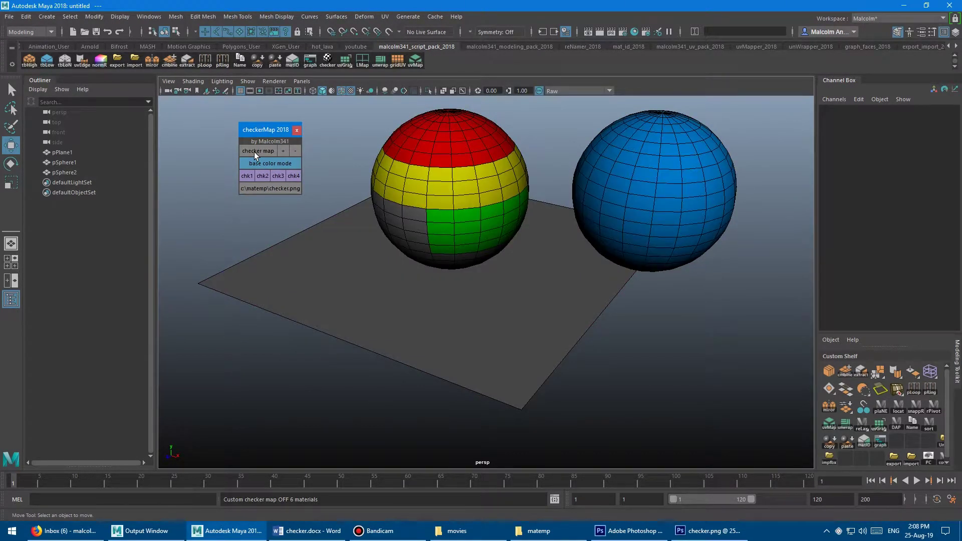
pyautogui.click(254, 152)
pyautogui.click(254, 152)
pyautogui.click(254, 151)
pyautogui.click(254, 151)
# Step: Select the blue sphere and toggle the custom checker map on and off for its material only
pyautogui.click(653, 185)
pyautogui.click(260, 153)
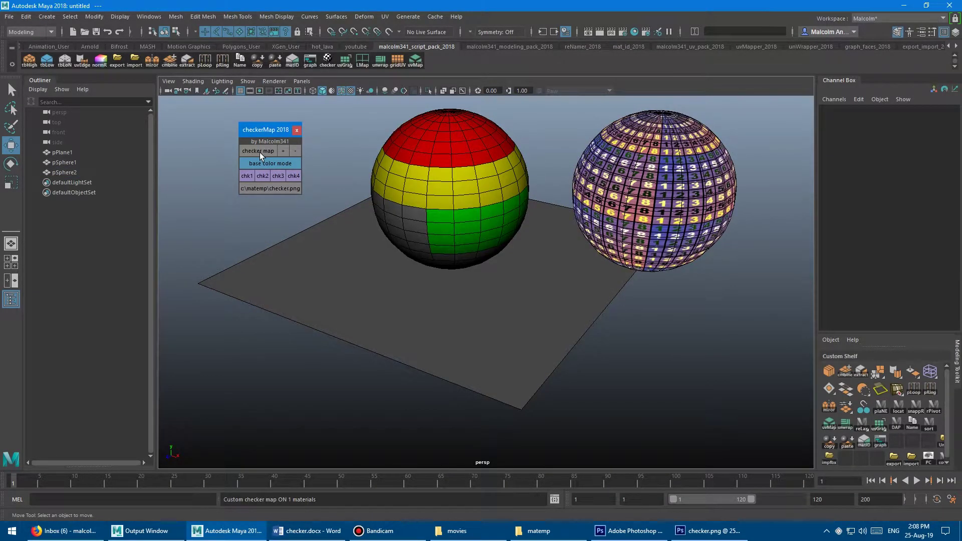
pyautogui.click(259, 153)
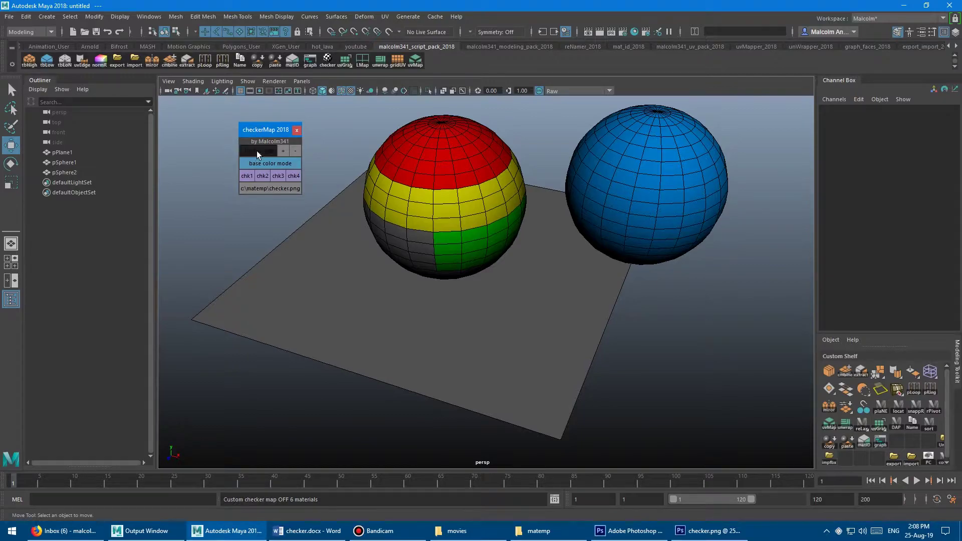
# Step: Turn on the custom checker map for all scene materials, and overwrite checker.png with the style 2 texture
pyautogui.click(257, 151)
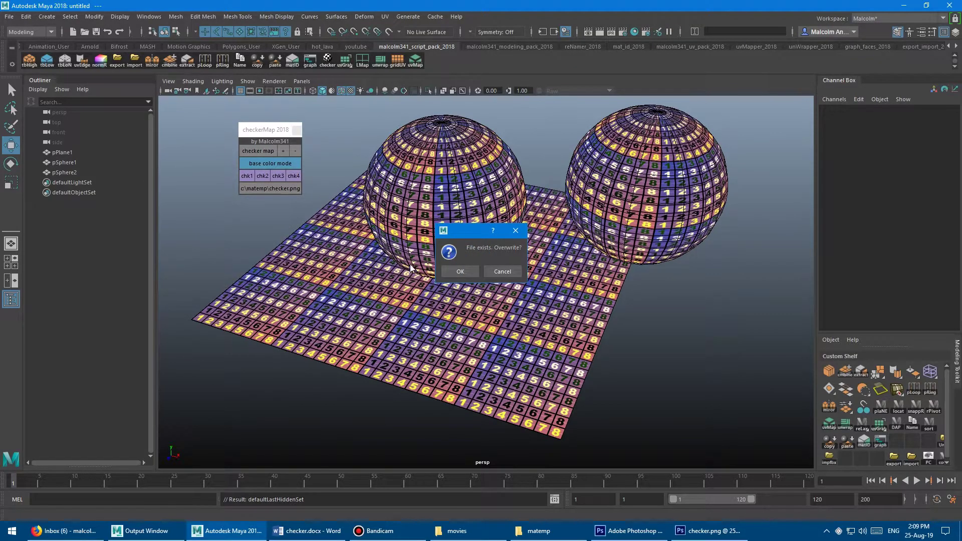
pyautogui.click(461, 271)
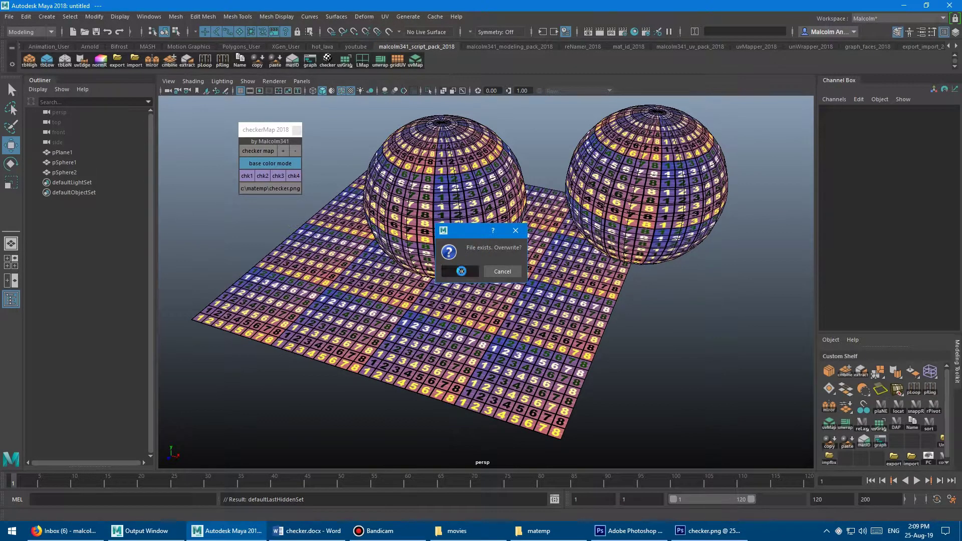
pyautogui.moveTo(427, 259)
pyautogui.keyDown('alt'); pyautogui.mouseDown()
pyautogui.moveTo(444, 254)
pyautogui.moveTo(436, 256)
pyautogui.mouseUp(); pyautogui.keyUp('alt')
# Step: Set the style 2 checker map's tiling to 1 and inspect the pattern on the spheres and plane
pyautogui.click(283, 150)
pyautogui.keyDown('alt'); pyautogui.moveTo(394, 213); pyautogui.dragTo(446, 213); pyautogui.keyUp('alt')
pyautogui.scroll(3, 473, 212)
pyautogui.scroll(-5, 473, 211)
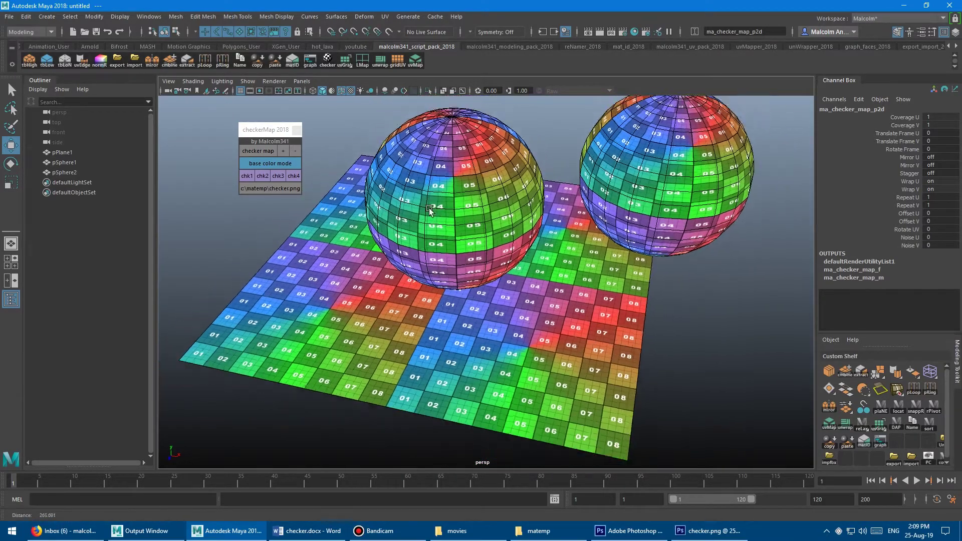
pyautogui.keyDown('alt'); pyautogui.moveTo(483, 215); pyautogui.dragTo(351, 240); pyautogui.keyUp('alt')
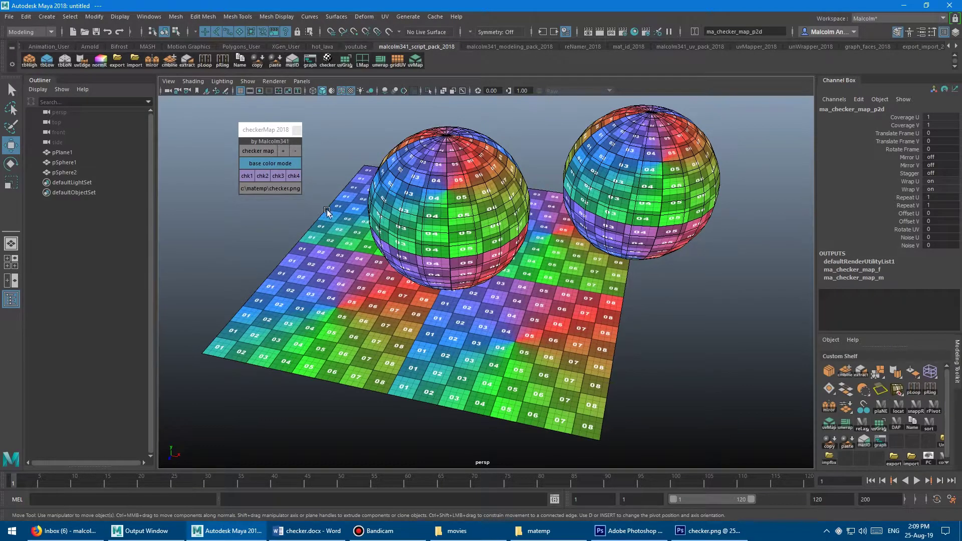
# Step: Generate the style 3 checker texture, overwriting the existing checker.png
pyautogui.click(278, 175)
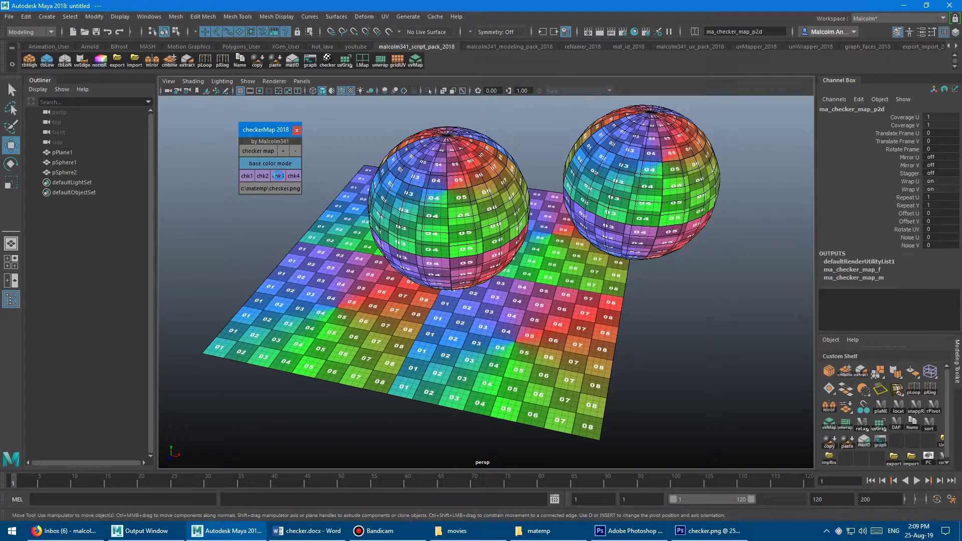
pyautogui.click(278, 175)
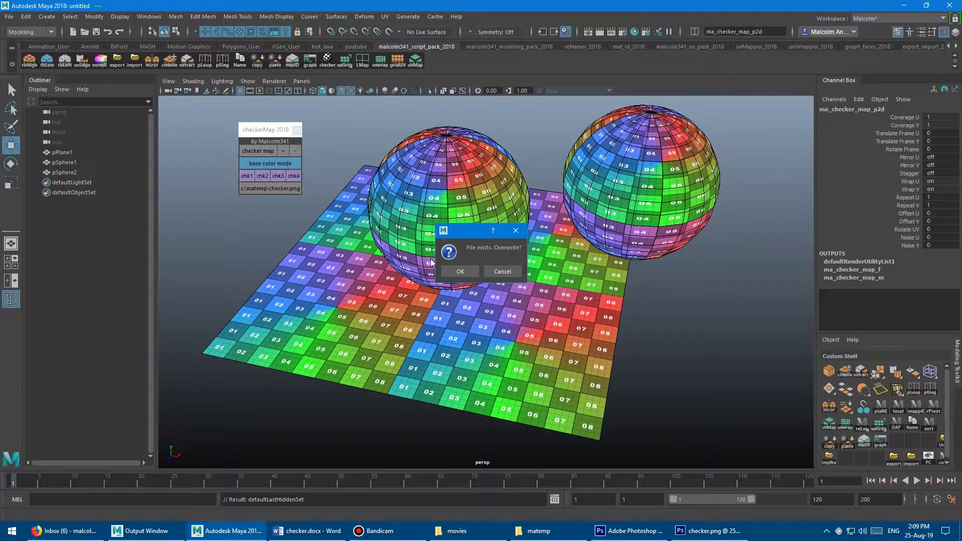
pyautogui.click(460, 271)
pyautogui.keyDown('alt'); pyautogui.moveTo(466, 276); pyautogui.dragTo(282, 139); pyautogui.keyUp('alt')
# Step: Adjust the style 3 checker map's tiling through 2.5 down to 0.5
pyautogui.click(283, 151)
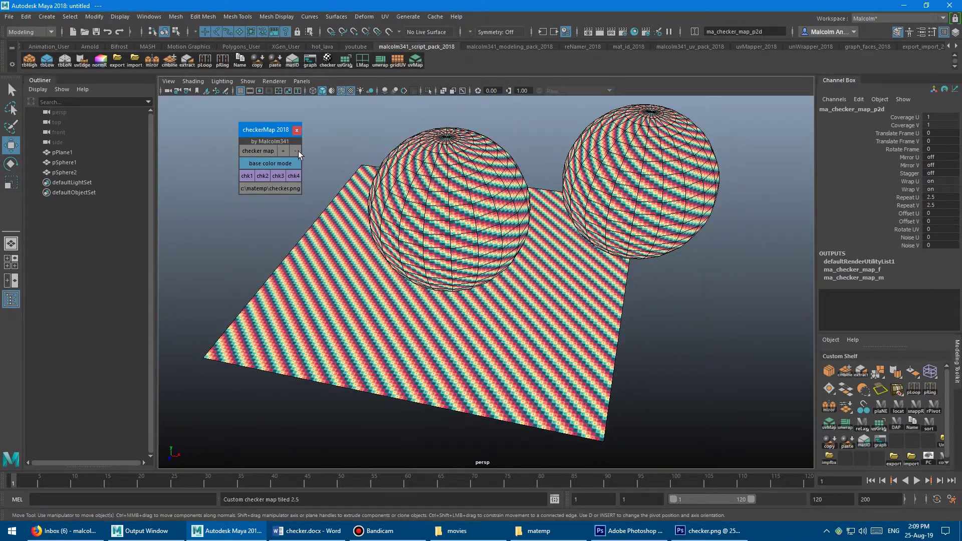
pyautogui.click(296, 151)
pyautogui.click(296, 150)
pyautogui.click(296, 150)
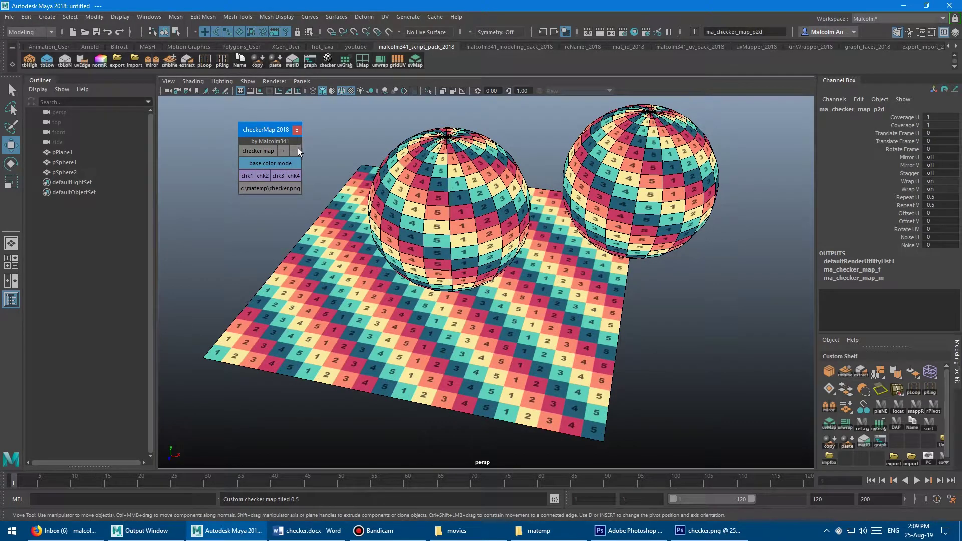
# Step: Raise the checker map's tiling to 1, and overwrite checker.png with the style 4 texture
pyautogui.click(282, 148)
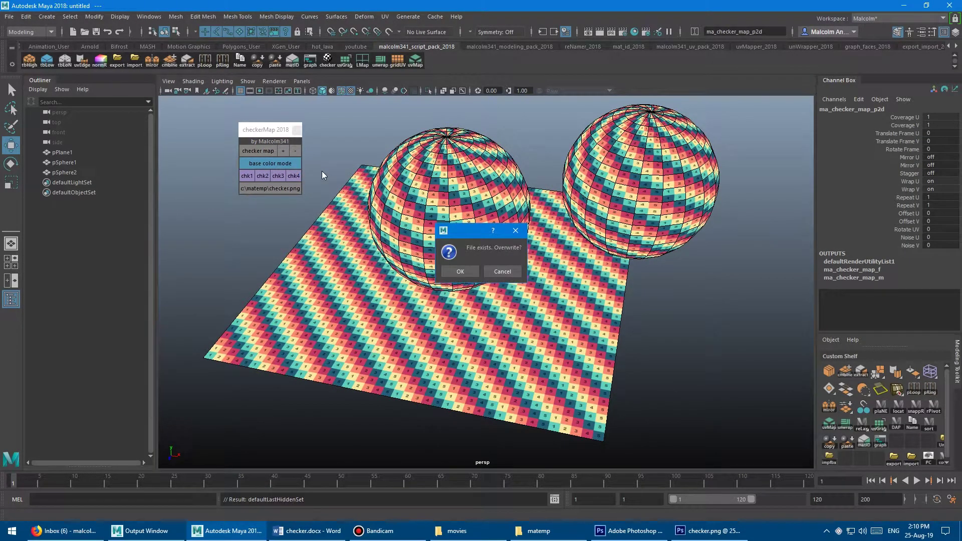
pyautogui.click(465, 271)
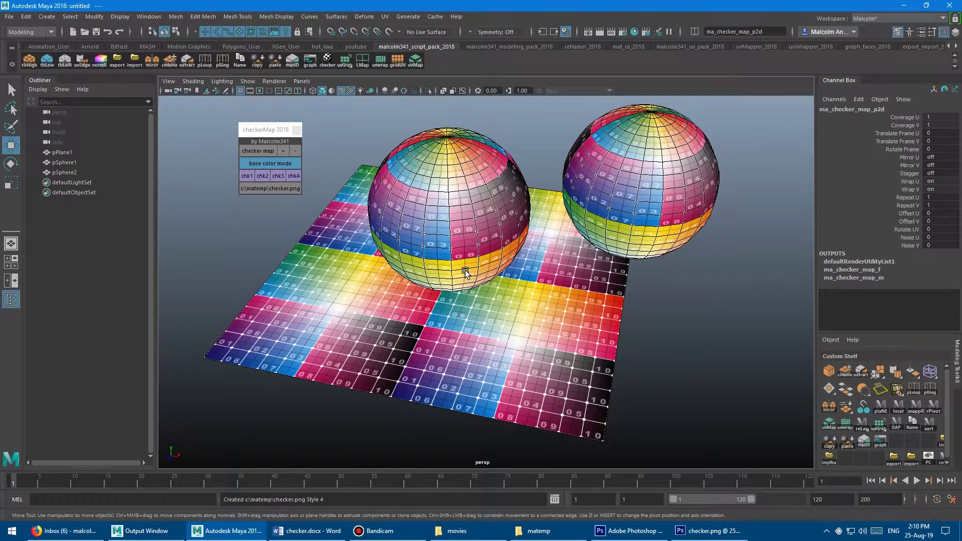
# Step: Lower the style 4 checker map's tiling to 0.5, vary it through higher values, and finish at 2
pyautogui.click(295, 152)
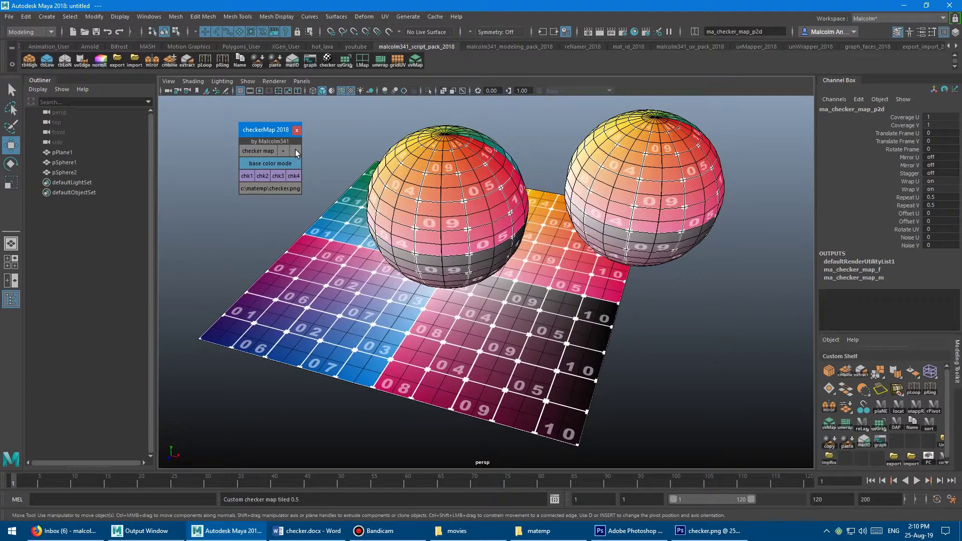
pyautogui.click(283, 150)
pyautogui.click(283, 150)
pyautogui.click(284, 151)
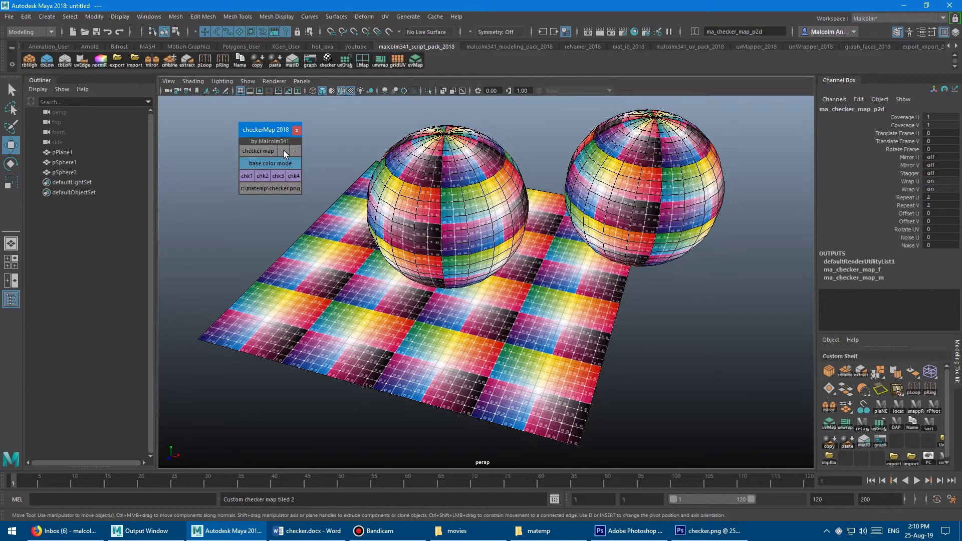
pyautogui.click(284, 150)
pyautogui.click(296, 150)
pyautogui.click(296, 150)
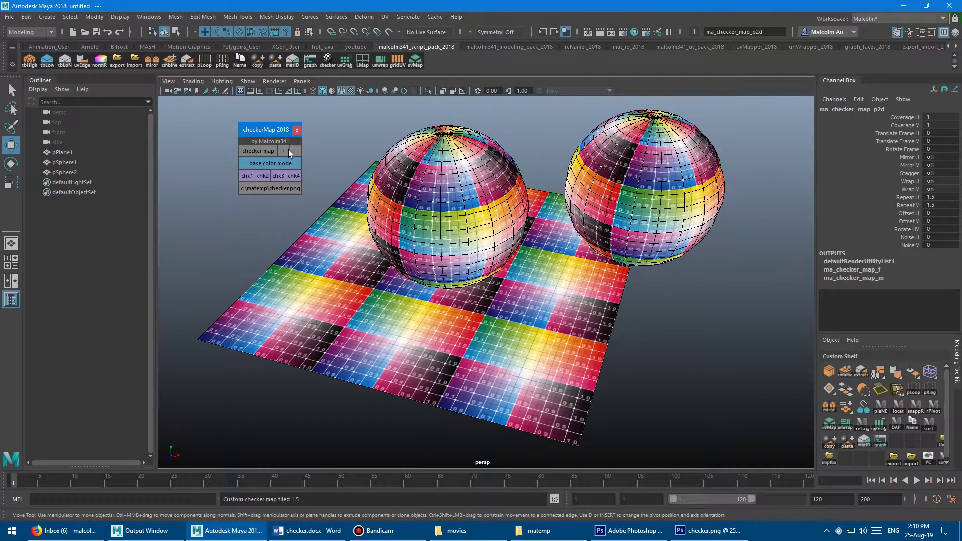
pyautogui.click(288, 150)
# Step: Open the c:\matemp texture folder, replace checker.png with the custom checker.png from the Desktop, and close the folder
pyautogui.click(274, 188)
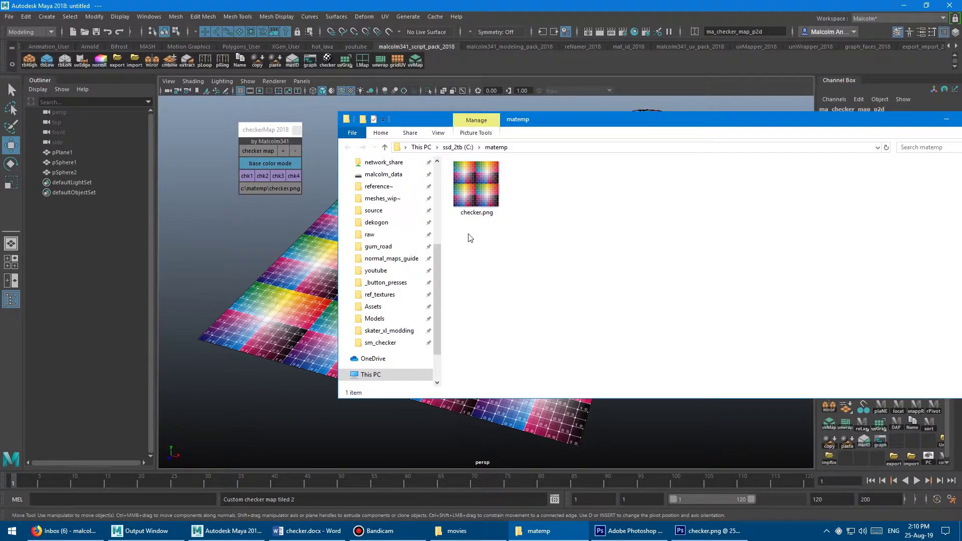
pyautogui.moveTo(614, 124); pyautogui.dragTo(552, 344)
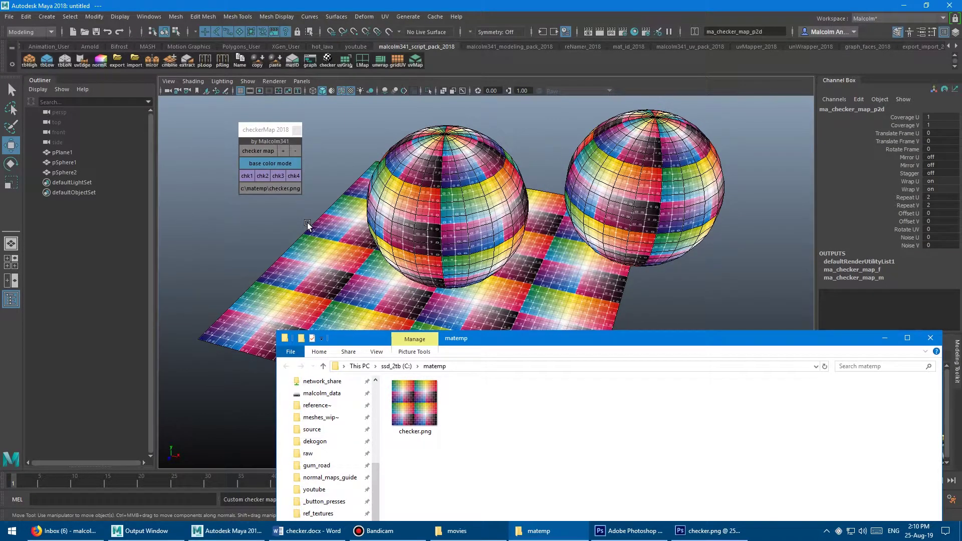
pyautogui.moveTo(501, 339); pyautogui.dragTo(448, 223)
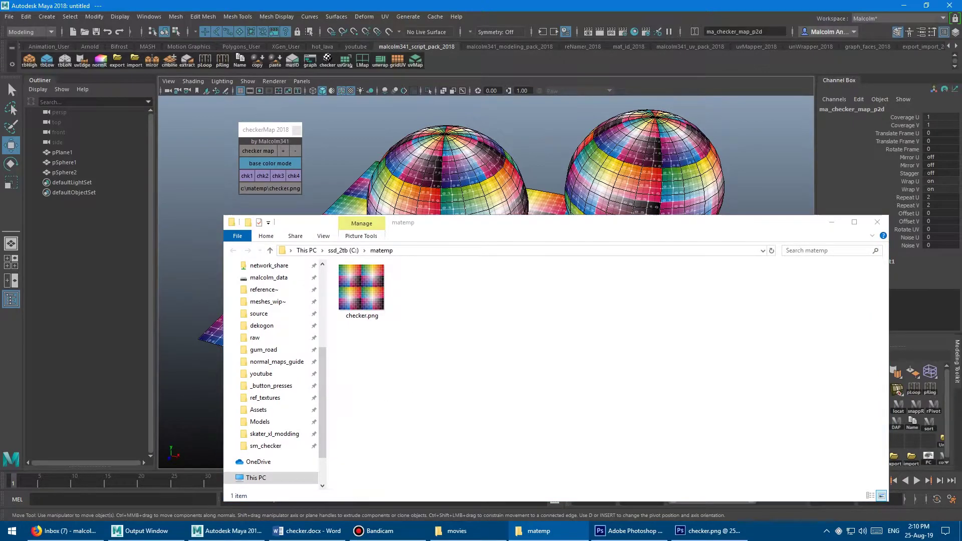
pyautogui.moveTo(470, 401); pyautogui.dragTo(458, 389)
pyautogui.click(438, 186)
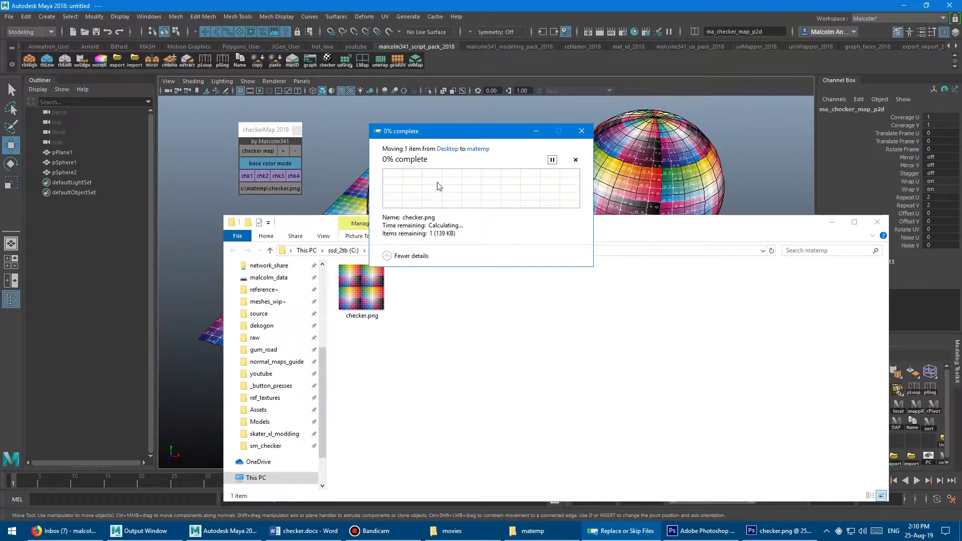
pyautogui.click(877, 222)
# Step: Inspect the custom checker texture on the spheres and plane, toggling the checker map off and on to compare it with the original materials
pyautogui.moveTo(441, 265)
pyautogui.keyDown('alt'); pyautogui.mouseDown()
pyautogui.moveTo(464, 251)
pyautogui.moveTo(450, 254)
pyautogui.mouseUp(); pyautogui.keyUp('alt')
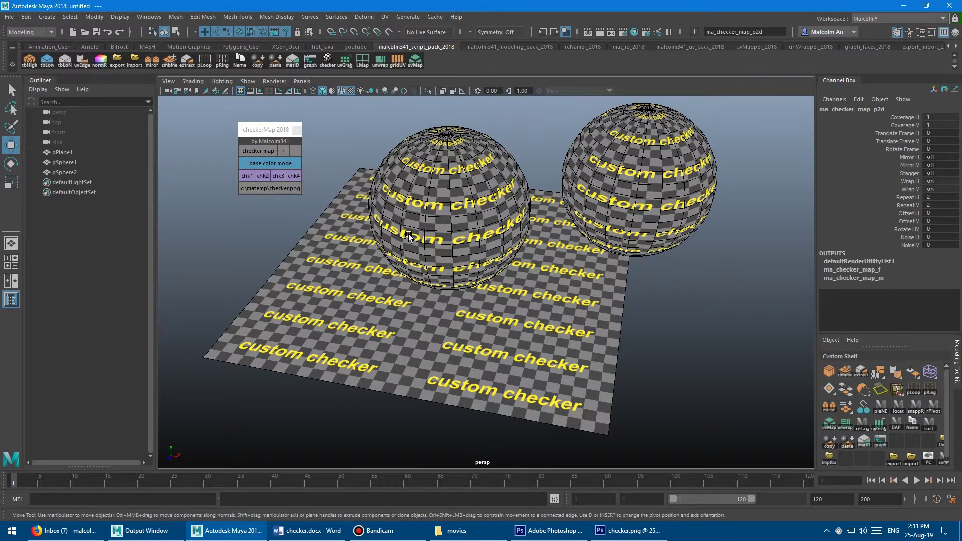
pyautogui.keyDown('alt'); pyautogui.moveTo(376, 240); pyautogui.dragTo(373, 273); pyautogui.keyUp('alt')
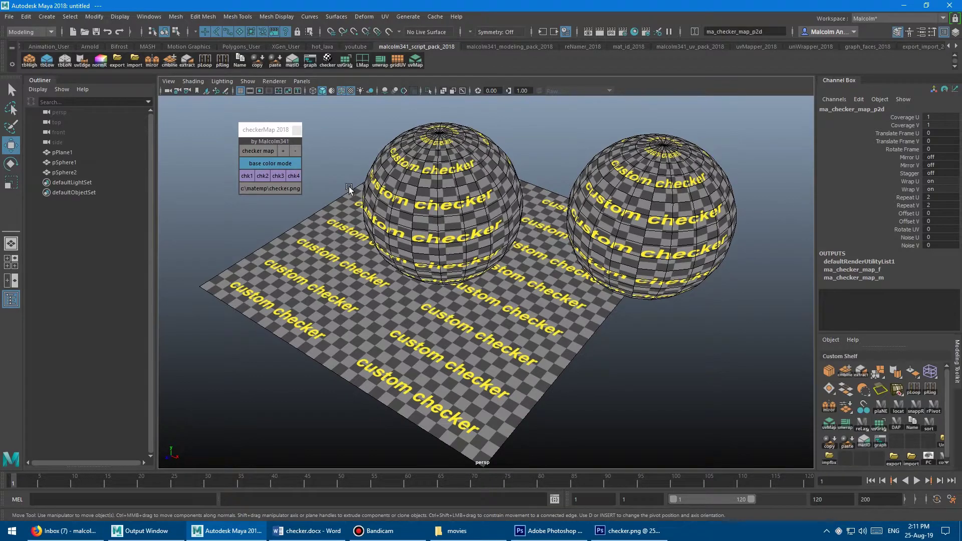
pyautogui.click(266, 152)
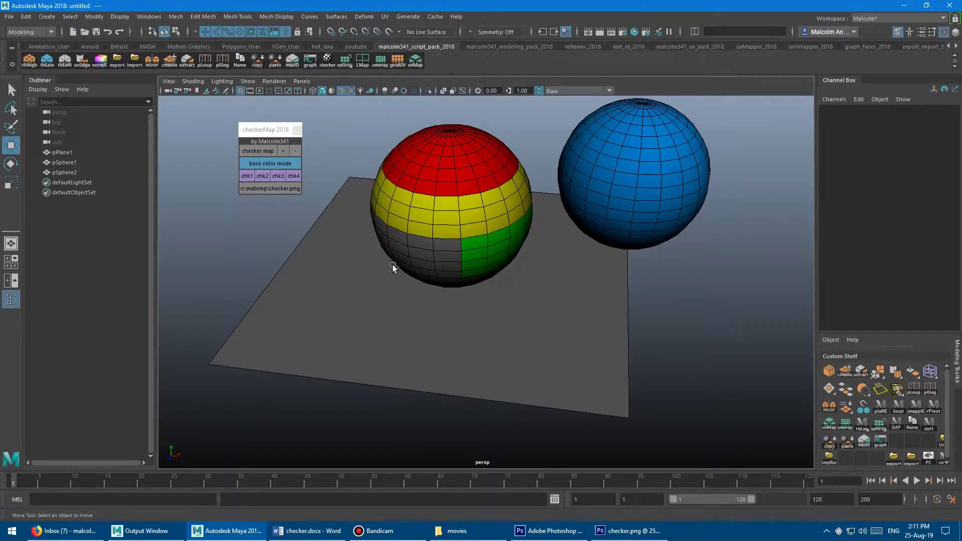
pyautogui.click(264, 151)
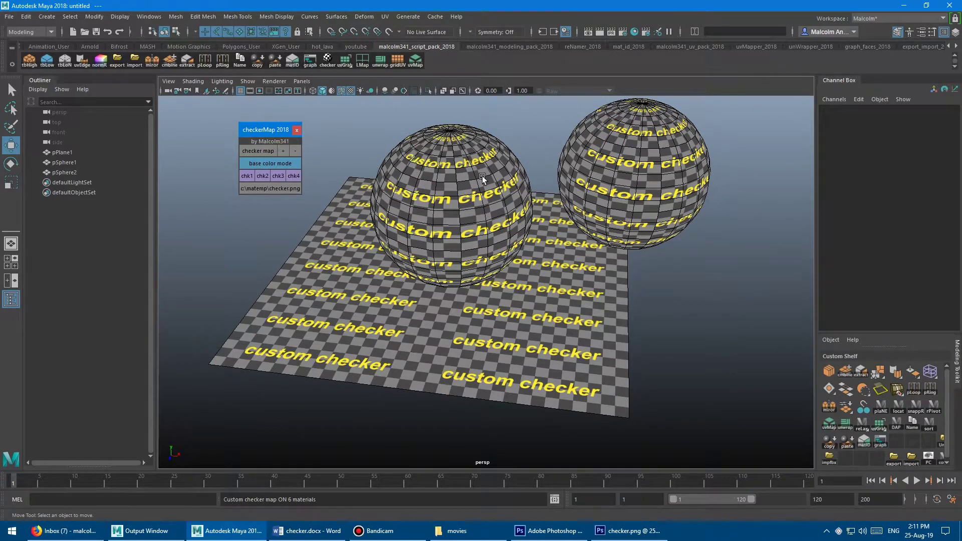
pyautogui.click(258, 152)
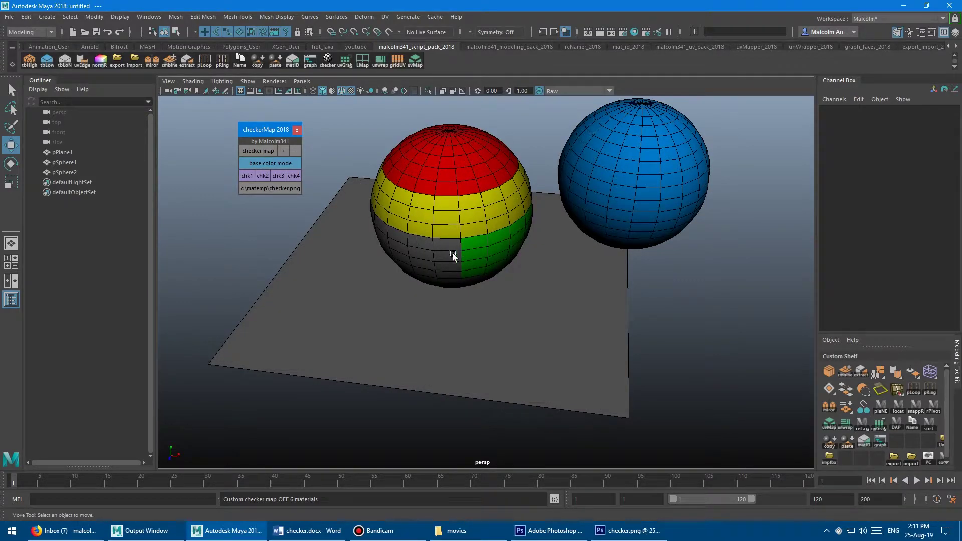
pyautogui.click(260, 151)
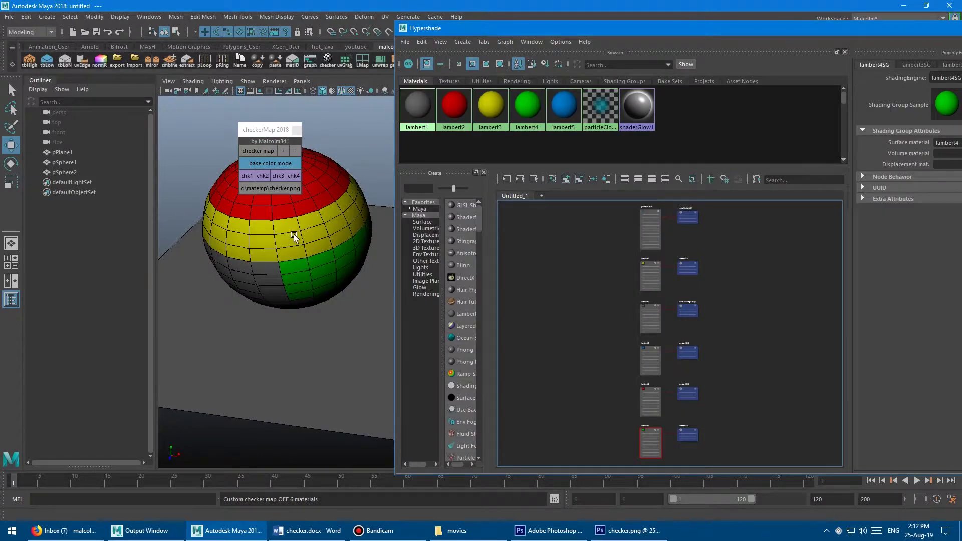
# Step: Examine the original lambert materials and their shading group connections in the Hypershade with the checker map off
pyautogui.scroll(5, 556, 311)
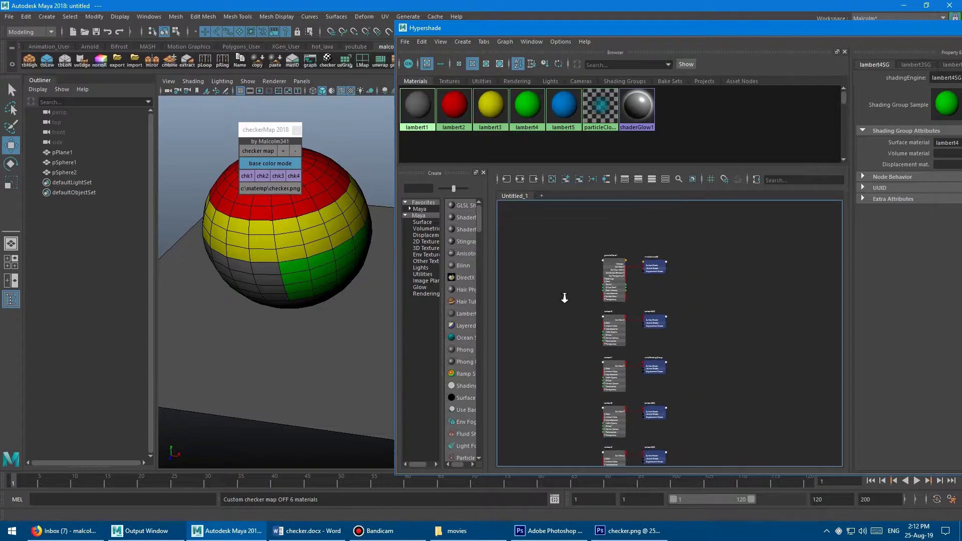
pyautogui.scroll(4, 550, 292)
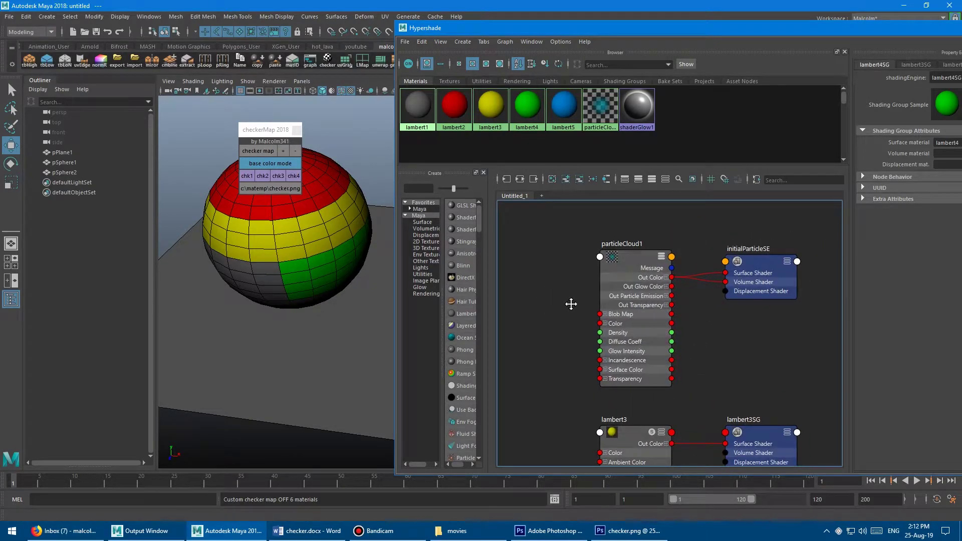
pyautogui.keyDown('alt'); pyautogui.moveTo(645, 318); pyautogui.dragTo(596, 211, button='middle'); pyautogui.keyUp('alt')
pyautogui.keyDown('alt'); pyautogui.moveTo(641, 314); pyautogui.dragTo(638, 196, button='middle'); pyautogui.keyUp('alt')
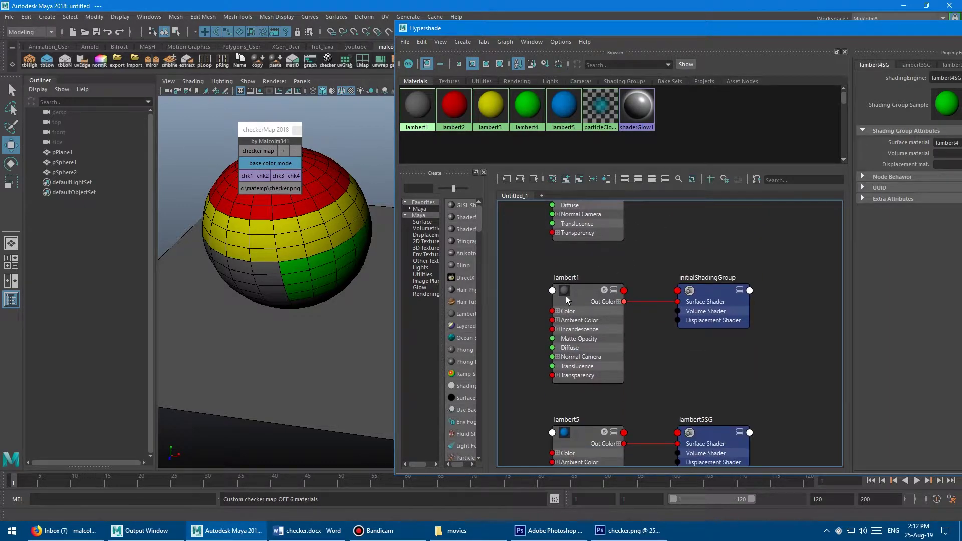
pyautogui.keyDown('alt'); pyautogui.moveTo(658, 294); pyautogui.dragTo(654, 186, button='middle'); pyautogui.keyUp('alt')
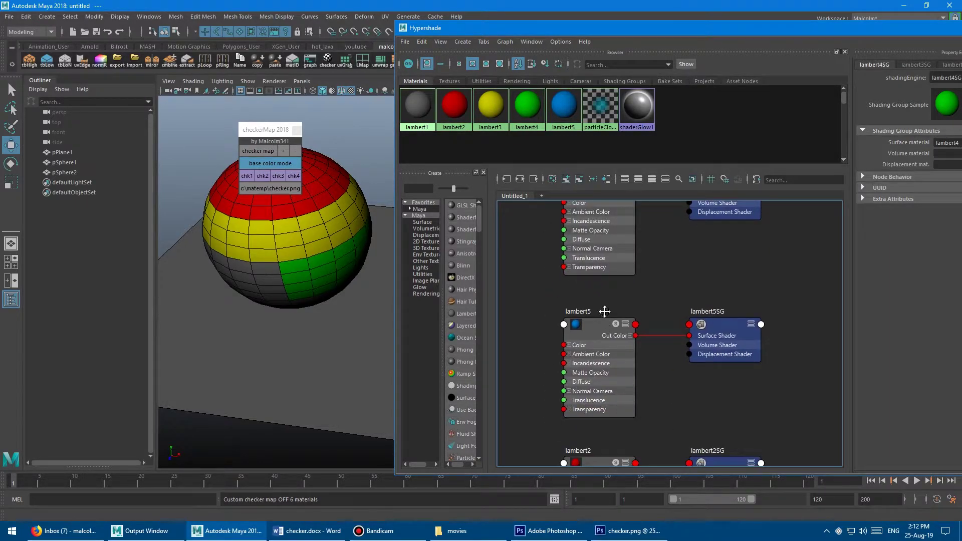
pyautogui.keyDown('alt'); pyautogui.moveTo(666, 314); pyautogui.dragTo(573, 320, button='middle'); pyautogui.keyUp('alt')
pyautogui.keyDown('alt'); pyautogui.moveTo(695, 299); pyautogui.dragTo(634, 349, button='middle'); pyautogui.keyUp('alt')
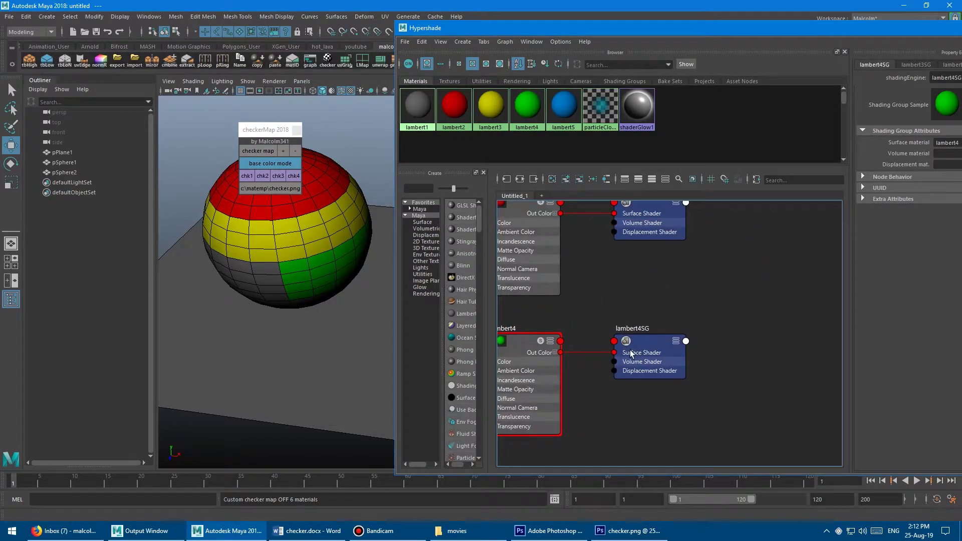
pyautogui.keyDown('alt'); pyautogui.moveTo(650, 308); pyautogui.dragTo(679, 381, button='middle'); pyautogui.keyUp('alt')
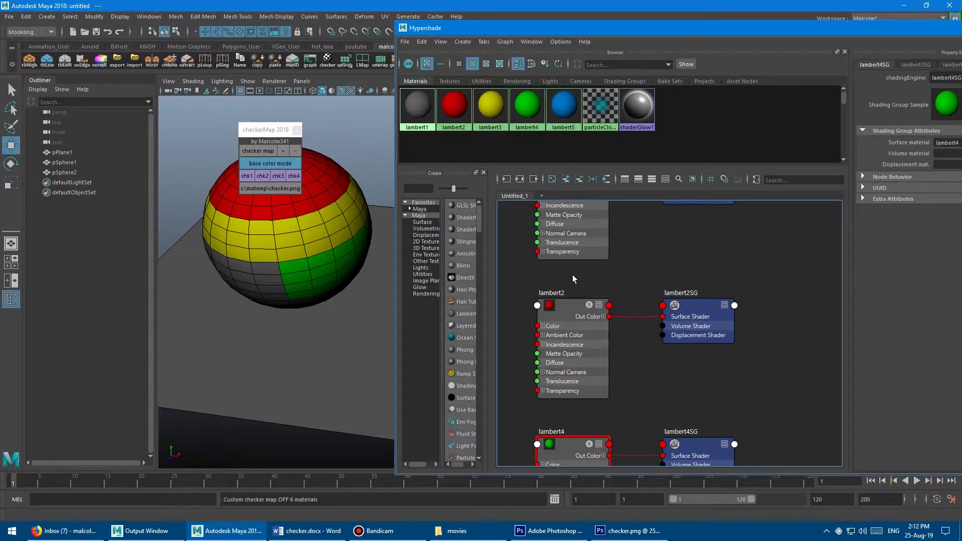
pyautogui.keyDown('alt'); pyautogui.moveTo(506, 260); pyautogui.dragTo(541, 270, button='middle'); pyautogui.keyUp('alt')
# Step: Turn the checker map on and graph the input and output connections of the ma_checker_map_m material
pyautogui.click(256, 151)
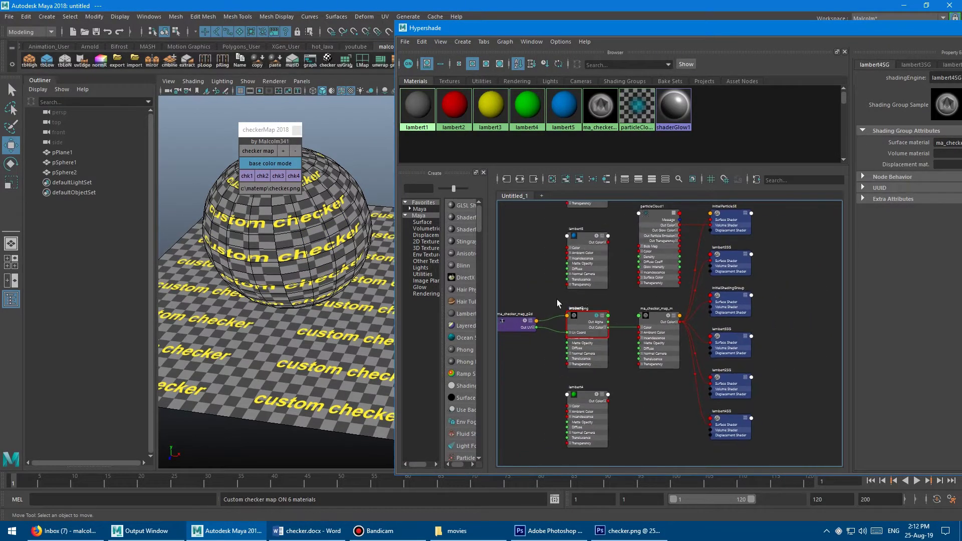
pyautogui.click(520, 179)
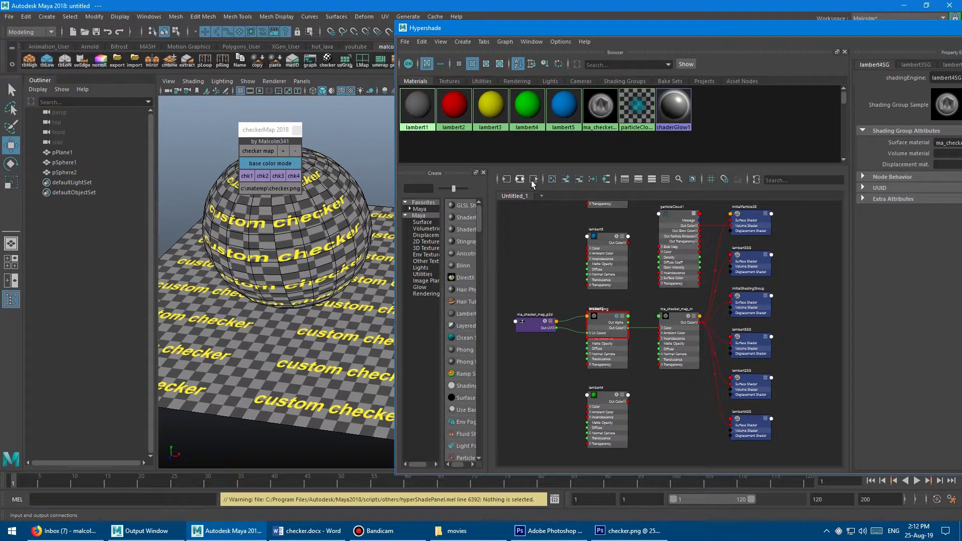
pyautogui.click(605, 180)
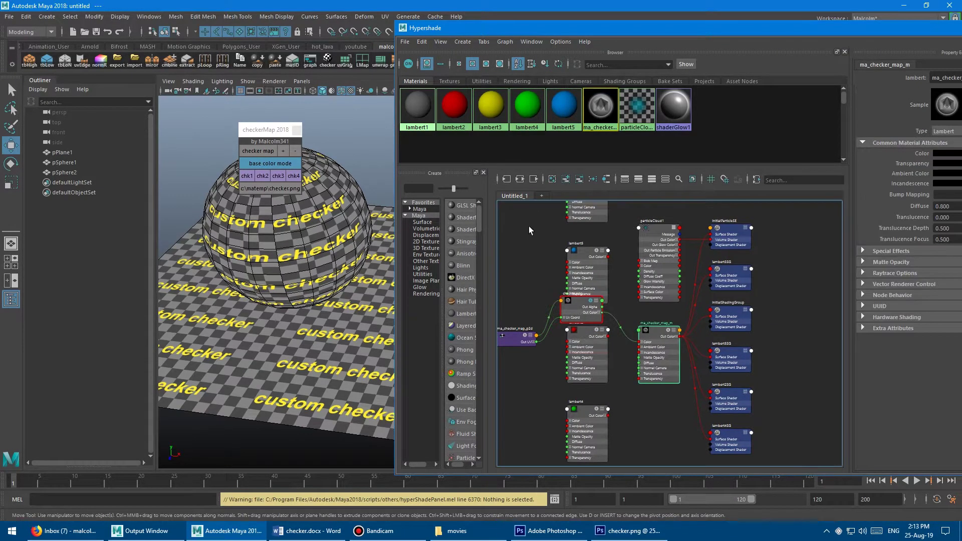
pyautogui.click(520, 179)
# Step: Examine how ma_checker_map_p2d and checker.png feed ma_checker_map_m and how it connects to every shading group
pyautogui.scroll(2, 653, 300)
pyautogui.scroll(4, 653, 299)
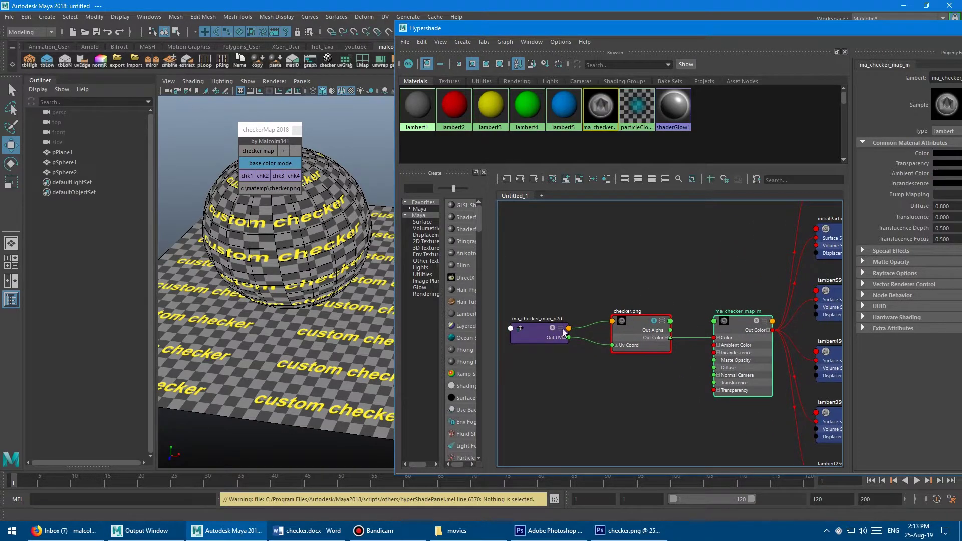
pyautogui.moveTo(670, 295)
pyautogui.keyDown('alt'); pyautogui.mouseDown(button='middle')
pyautogui.moveTo(627, 284)
pyautogui.moveTo(561, 318)
pyautogui.moveTo(566, 391)
pyautogui.moveTo(543, 429)
pyautogui.mouseUp(button='middle'); pyautogui.keyUp('alt')
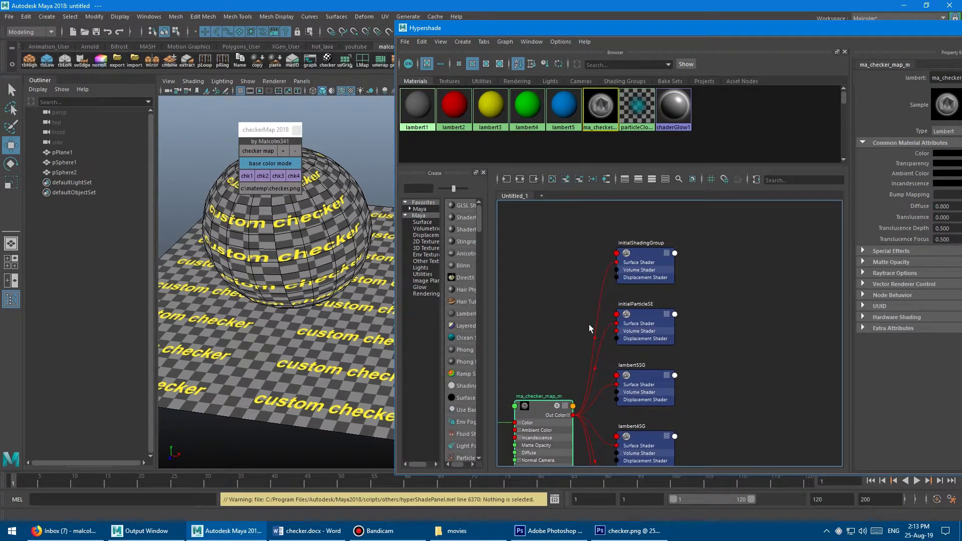
pyautogui.keyDown('alt'); pyautogui.moveTo(604, 369); pyautogui.dragTo(602, 332, button='middle'); pyautogui.keyUp('alt')
pyautogui.moveTo(607, 370)
pyautogui.keyDown('alt'); pyautogui.mouseDown(button='middle')
pyautogui.moveTo(611, 228)
pyautogui.moveTo(609, 334)
pyautogui.moveTo(631, 369)
pyautogui.mouseUp(button='middle'); pyautogui.keyUp('alt')
pyautogui.scroll(-4, 580, 352)
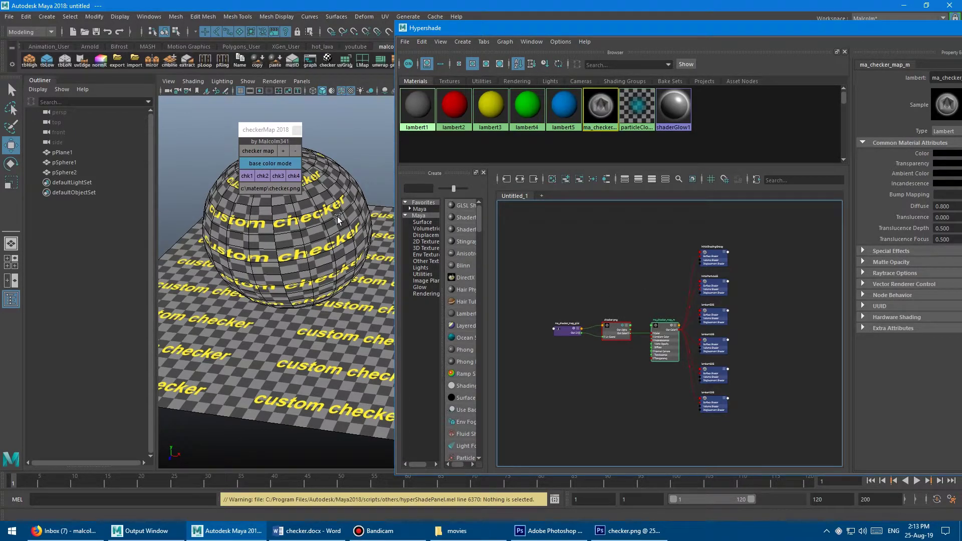
# Step: Turn the checker map off and graph the connections of the lambert2 to lambert5 materials
pyautogui.click(260, 151)
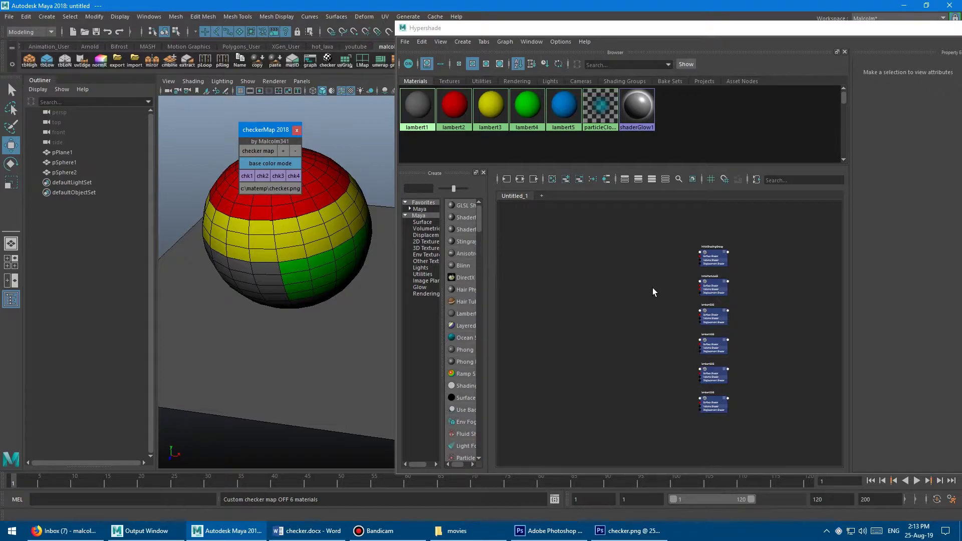
pyautogui.moveTo(471, 155); pyautogui.dragTo(566, 119)
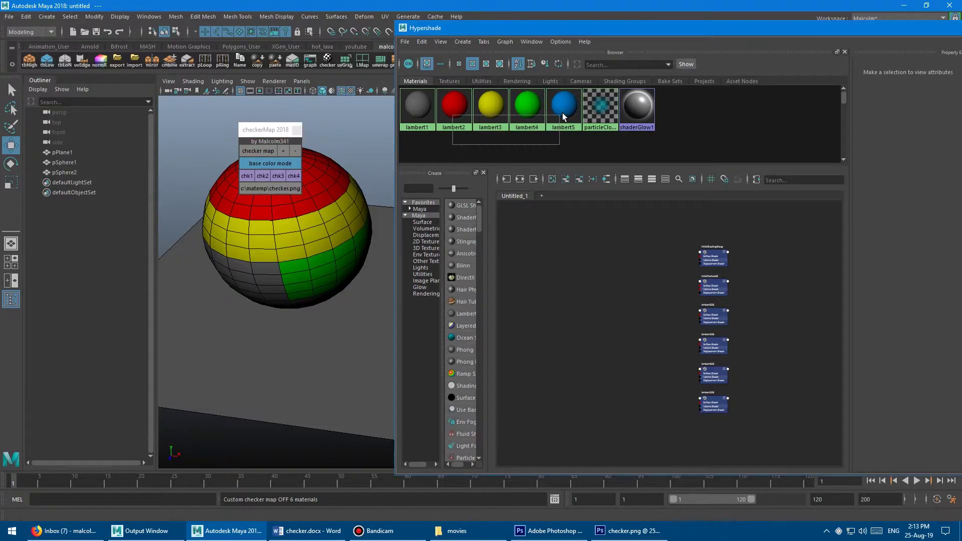
pyautogui.click(520, 178)
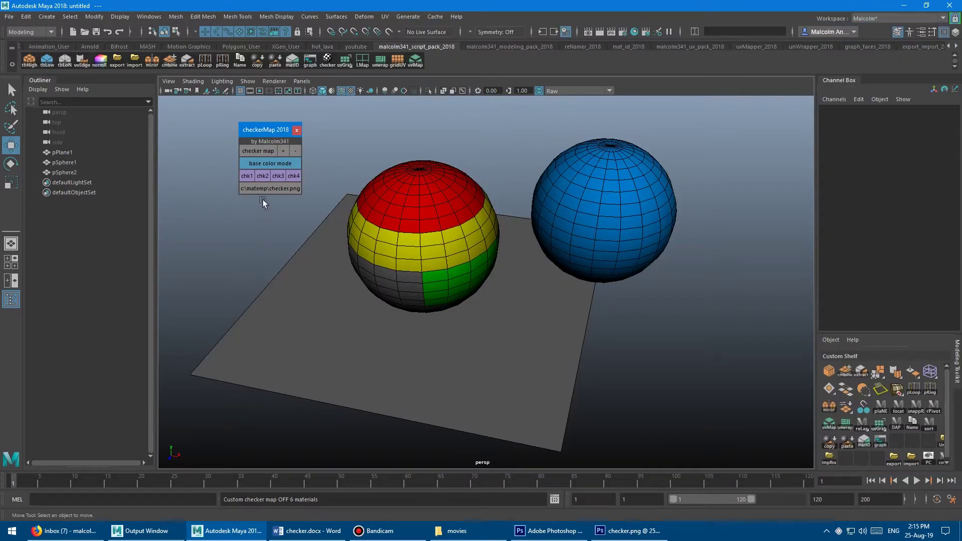
# Step: Turn the checker map on and save the scene to the Desktop as test.ma
pyautogui.click(252, 151)
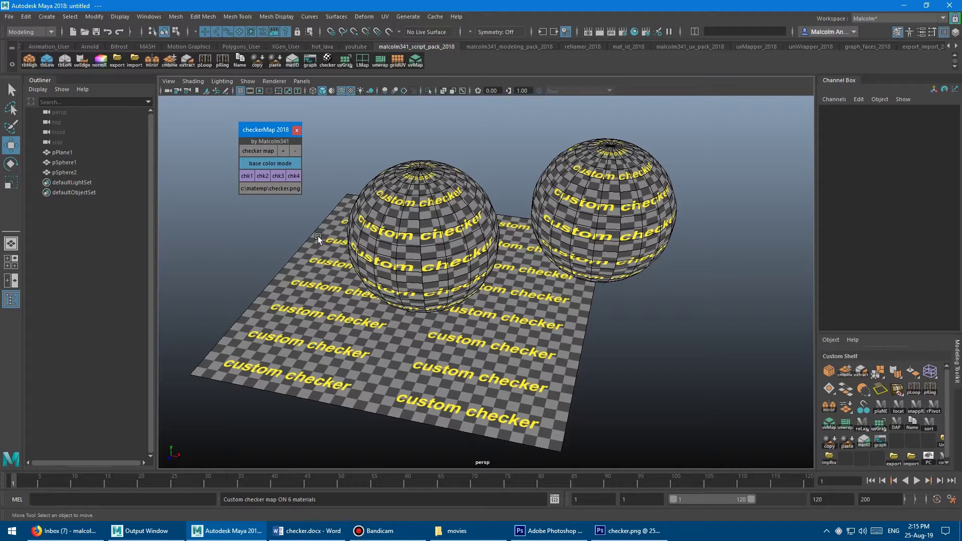
pyautogui.click(244, 237)
pyautogui.hotkey('ctrl', 's')
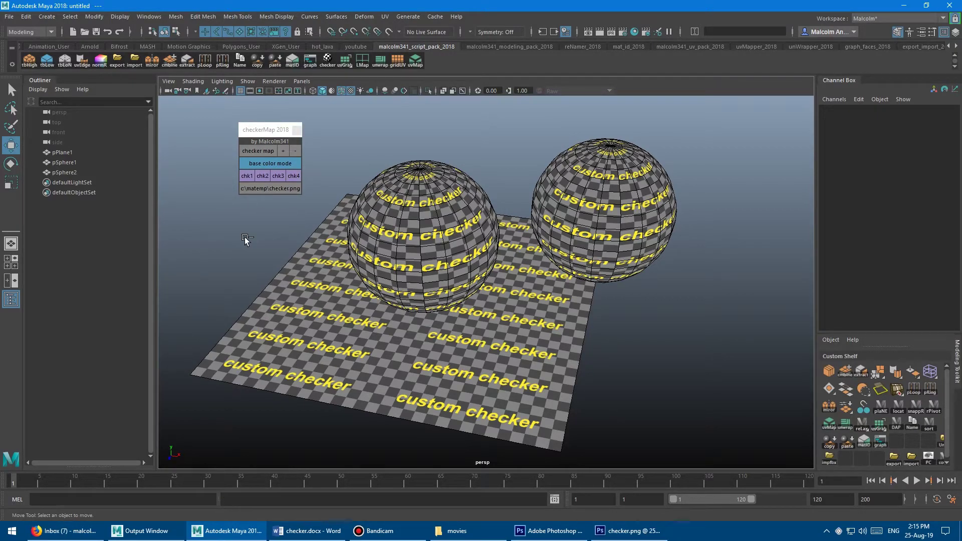
# Step: Dismiss the warning about saving with checker materials and turn the checker map off to restore the original materials
pyautogui.moveTo(439, 214)
pyautogui.mouseDown()
pyautogui.moveTo(458, 200)
pyautogui.moveTo(443, 210)
pyautogui.mouseUp()
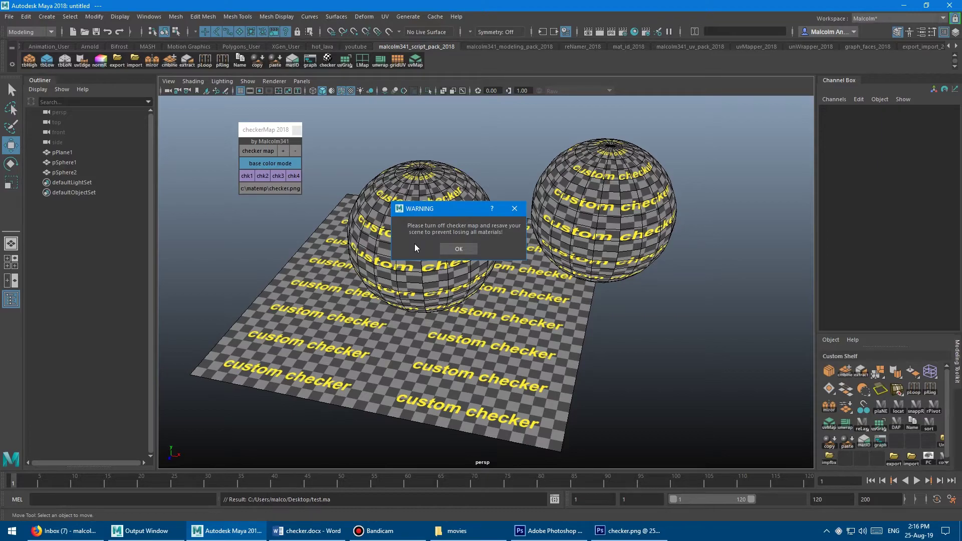
pyautogui.moveTo(467, 211); pyautogui.dragTo(462, 203)
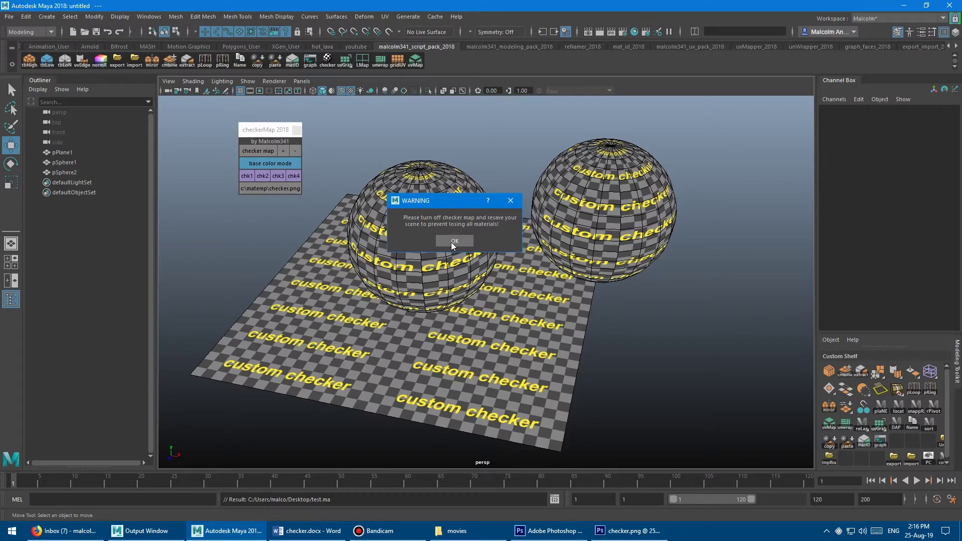
pyautogui.moveTo(440, 200); pyautogui.dragTo(452, 206)
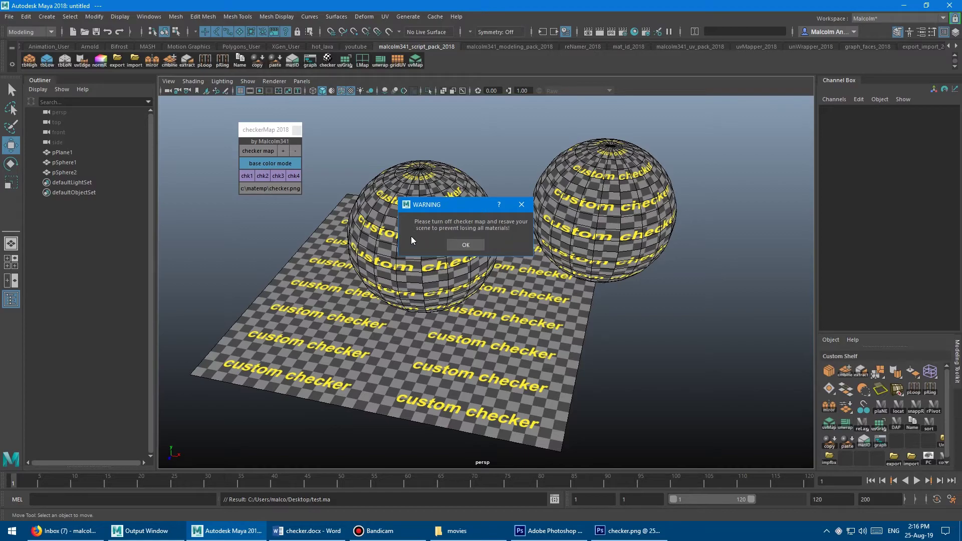
pyautogui.click(460, 244)
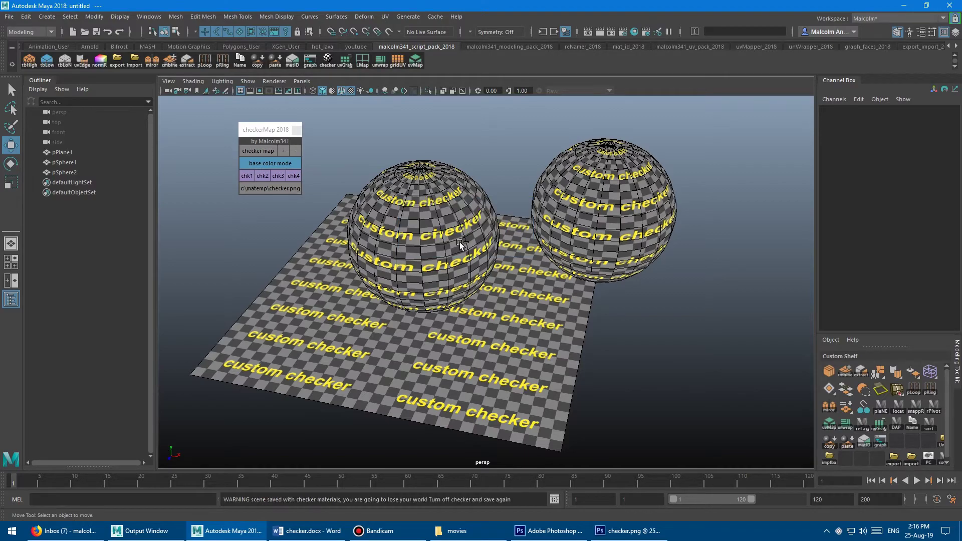
pyautogui.click(257, 151)
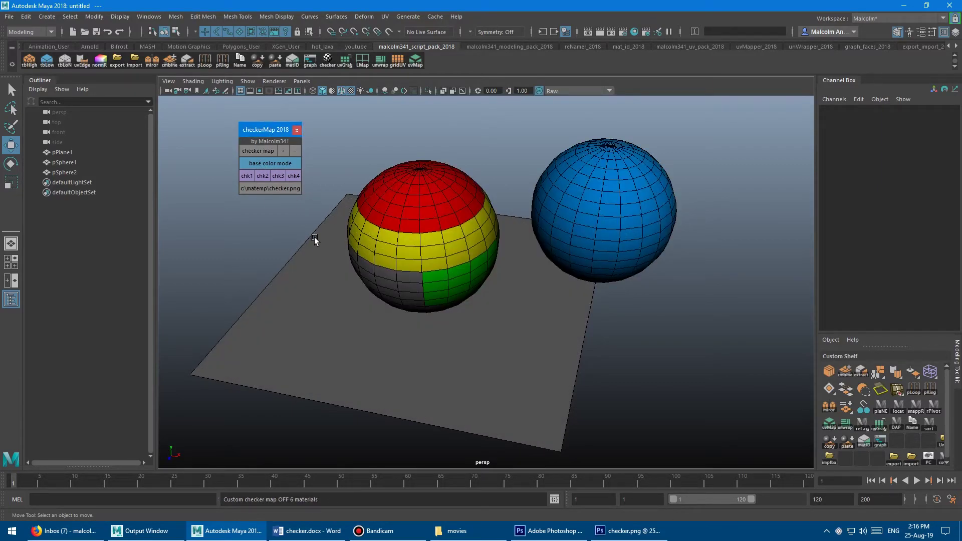
# Step: Save the scene with the checker map off, resave it with the checker on, dismiss the warning and restore the original materials
pyautogui.hotkey('ctrl', 's')
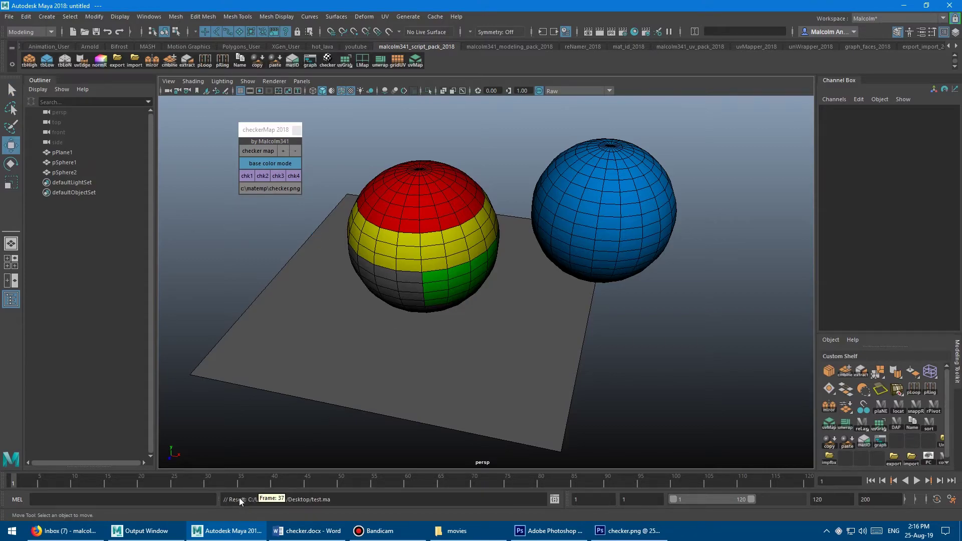
pyautogui.click(261, 152)
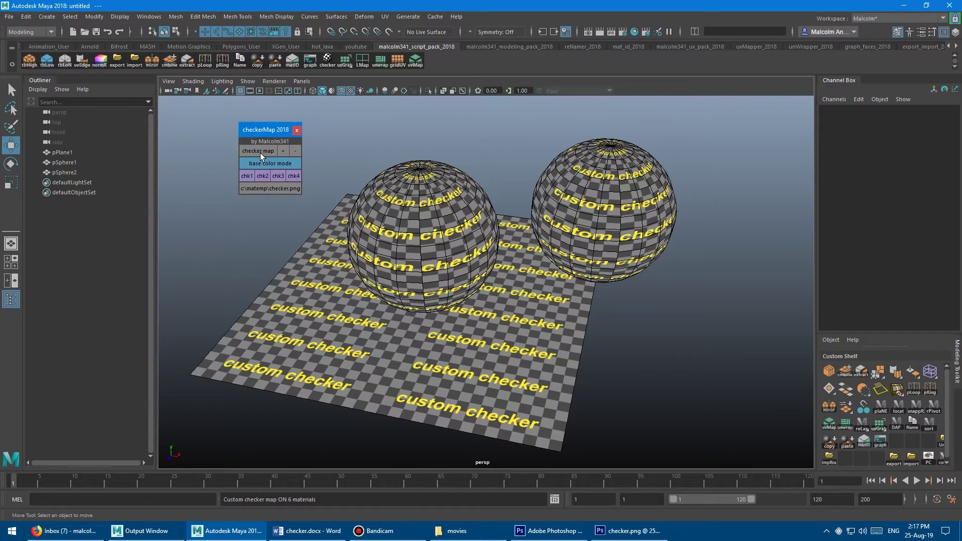
pyautogui.hotkey('ctrl', 's')
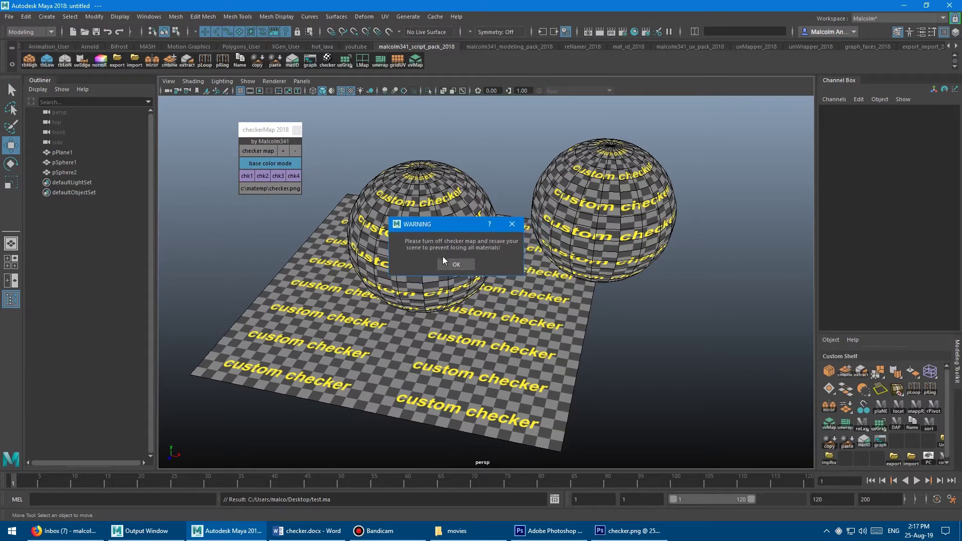
pyautogui.click(456, 264)
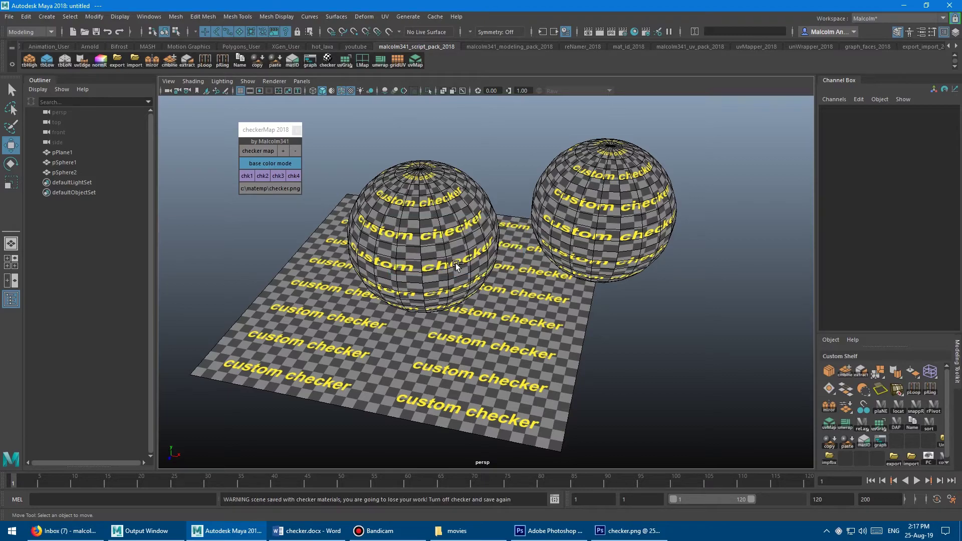
pyautogui.click(252, 151)
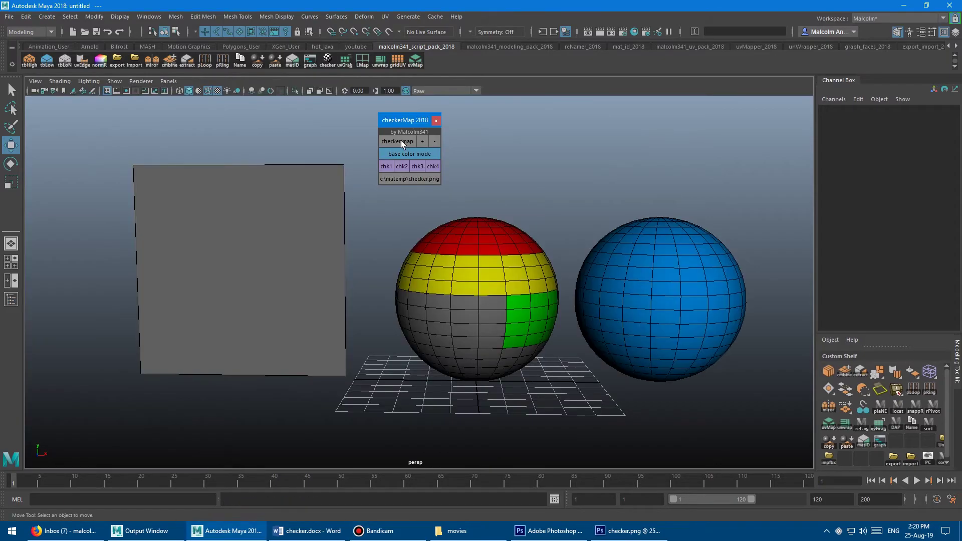
# Step: Turn the checker map on for all objects and adjust the custom checker's tiling up and down to 1
pyautogui.click(401, 140)
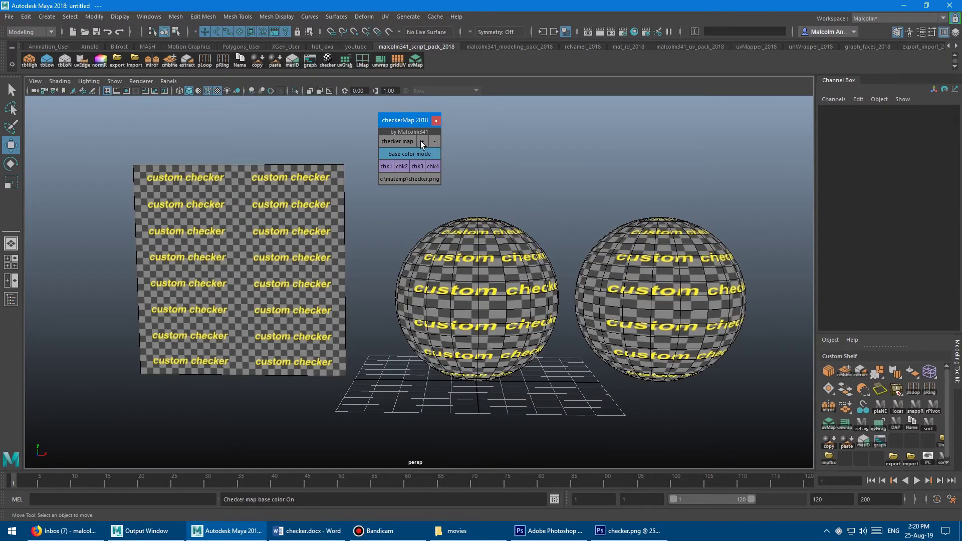
pyautogui.click(422, 141)
pyautogui.click(434, 142)
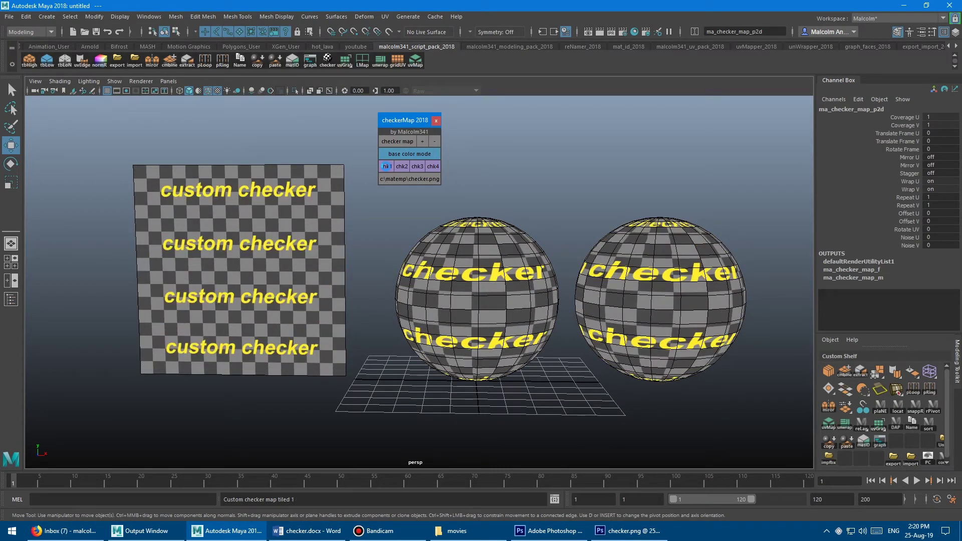
# Step: Switch the checker texture through built-in styles 1, 3 and 4, return to style 1 and reduce its tiling
pyautogui.click(386, 167)
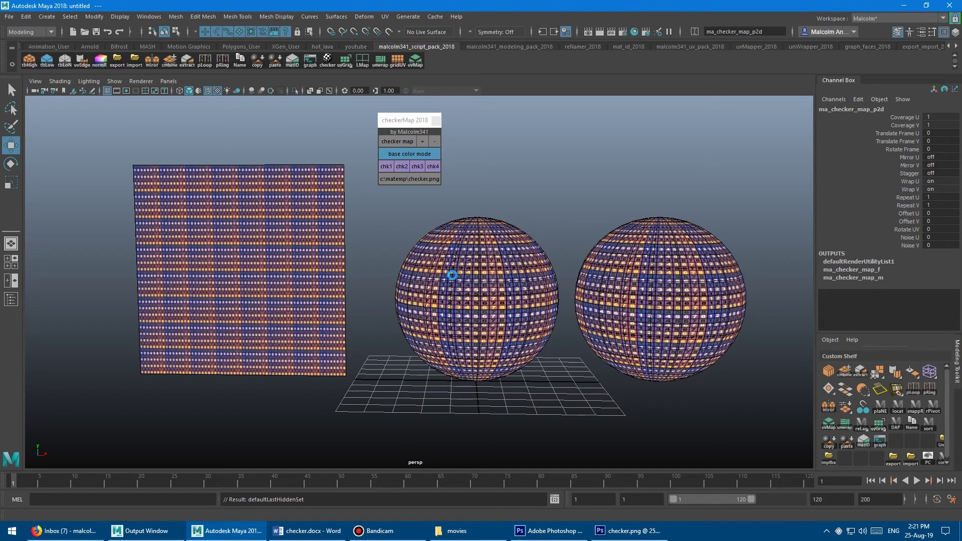
pyautogui.click(416, 165)
pyautogui.click(432, 167)
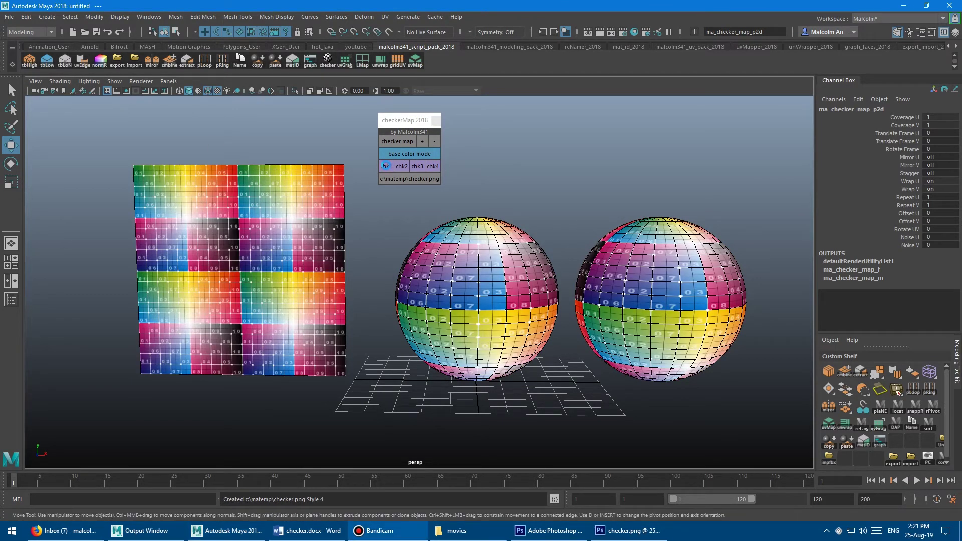
pyautogui.click(386, 166)
pyautogui.click(435, 141)
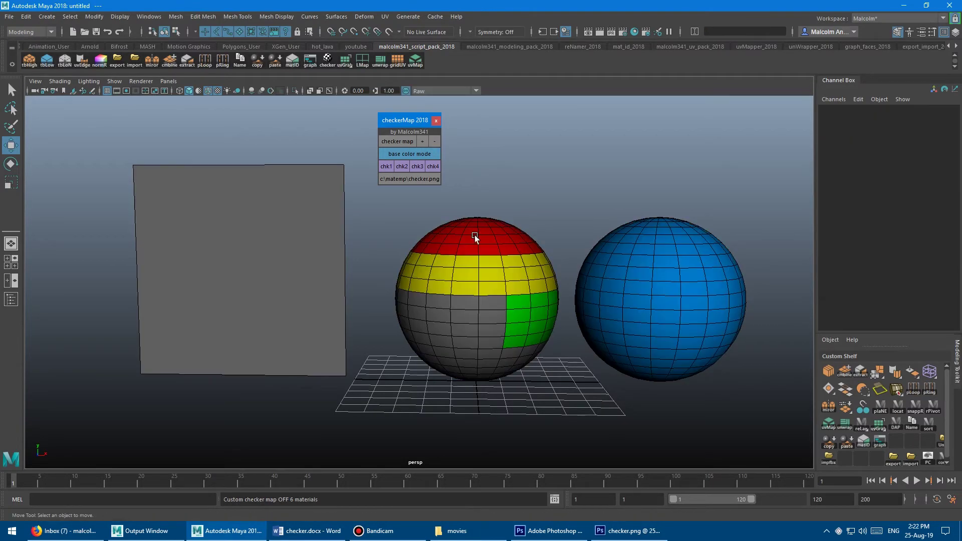
# Step: Select individual spheres and toggle the checker map on and off for only the selected object
pyautogui.click(474, 235)
pyautogui.click(393, 140)
pyautogui.click(393, 141)
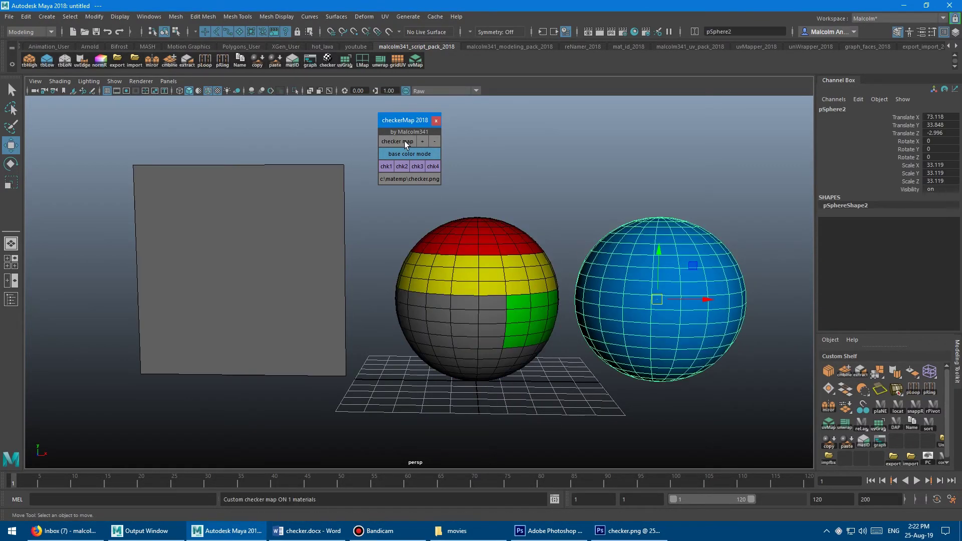
pyautogui.click(393, 141)
# Step: Increase the numbered checker's tiling, inspect it on the objects, and lower the tiling to 0.5
pyautogui.scroll(5, 377, 273)
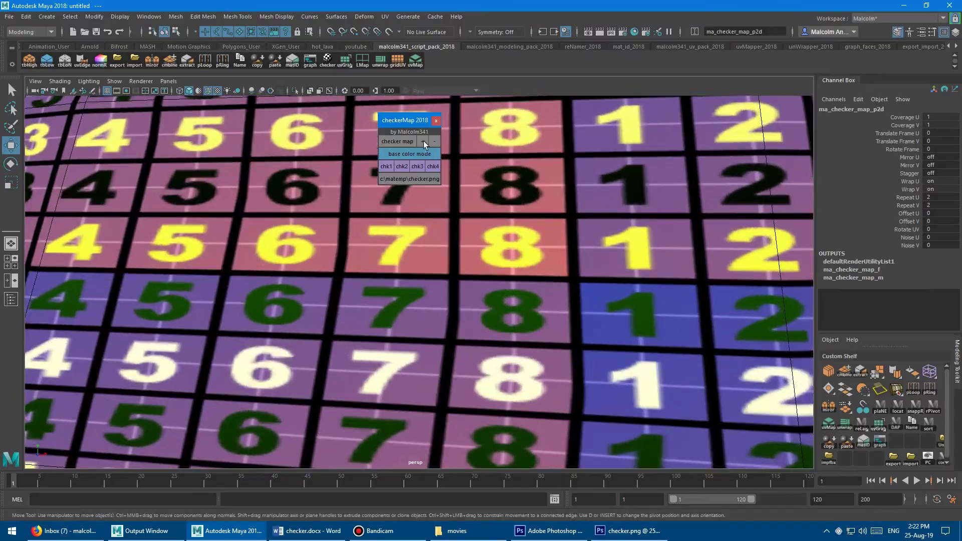
pyautogui.click(423, 141)
pyautogui.scroll(-5, 330, 254)
pyautogui.click(434, 141)
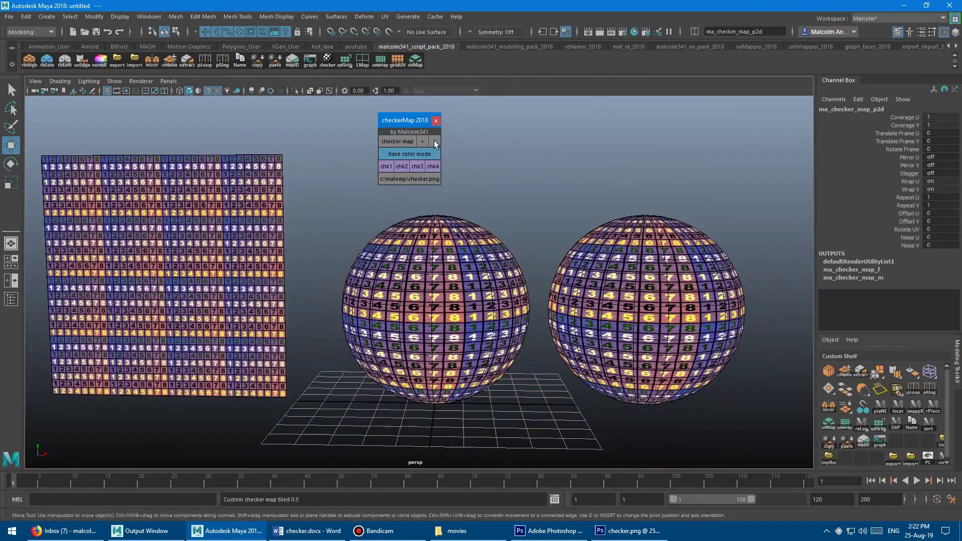